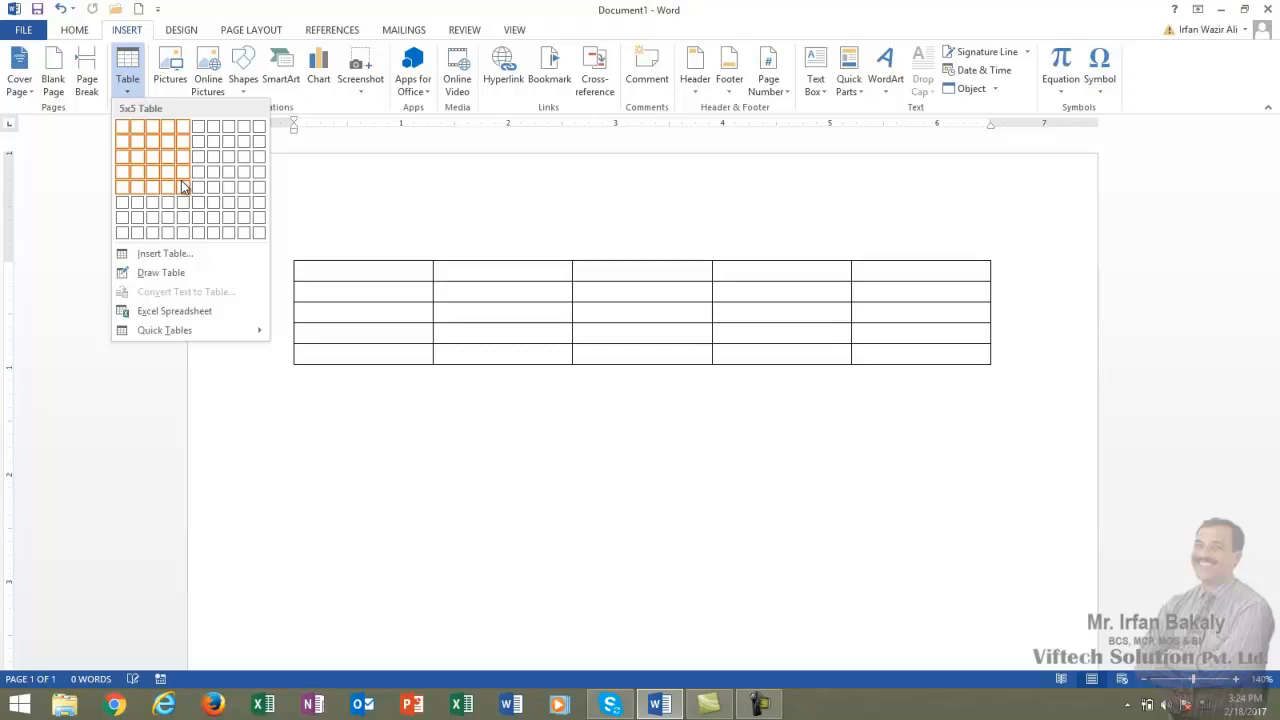
# Insert a 5x5 table from the table grid and undo the insertion.
pyautogui.click(181, 185)
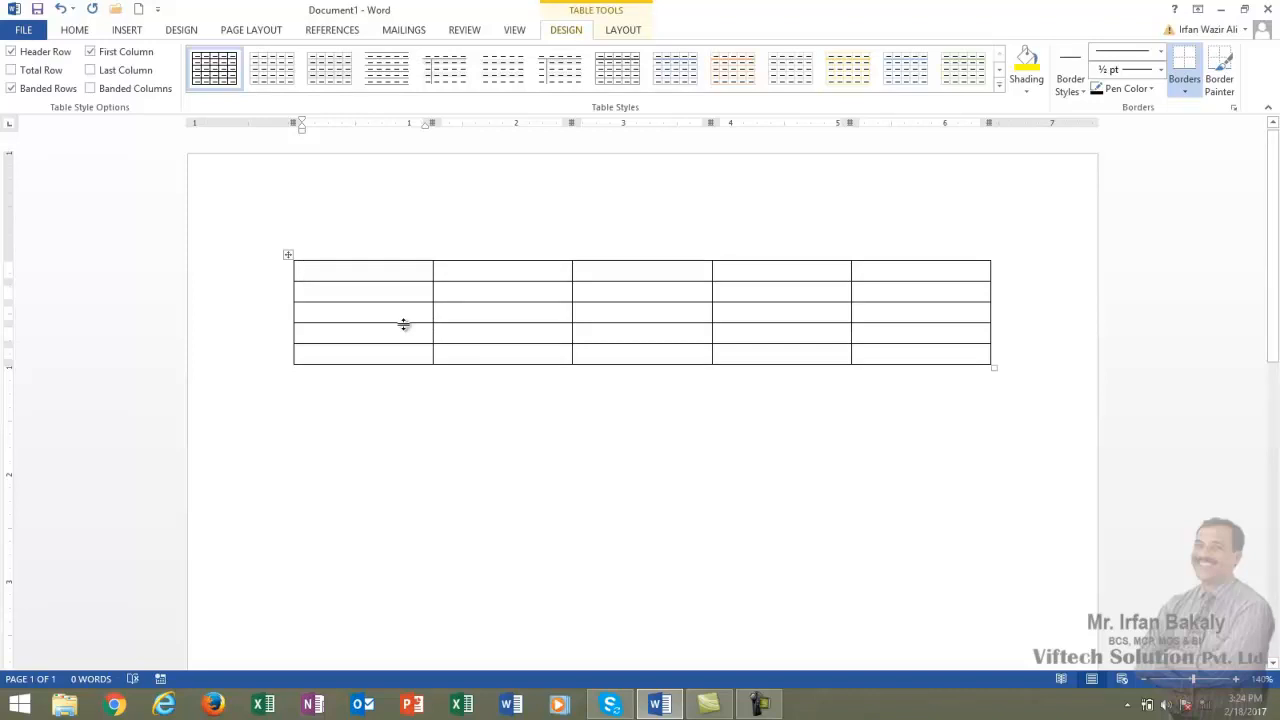
pyautogui.hotkey('ctrl', 'z')
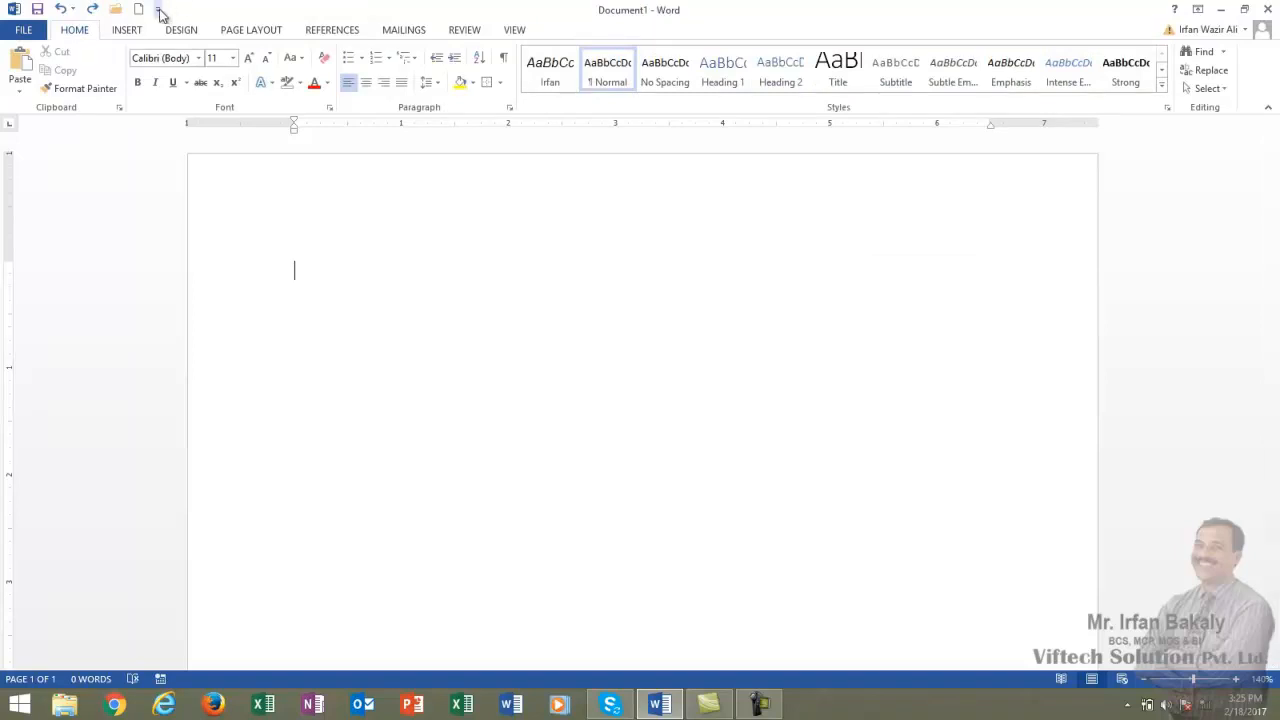
# Insert a table with 5 columns and 5 rows through the Insert Table dialog, then undo it.
pyautogui.click(136, 32)
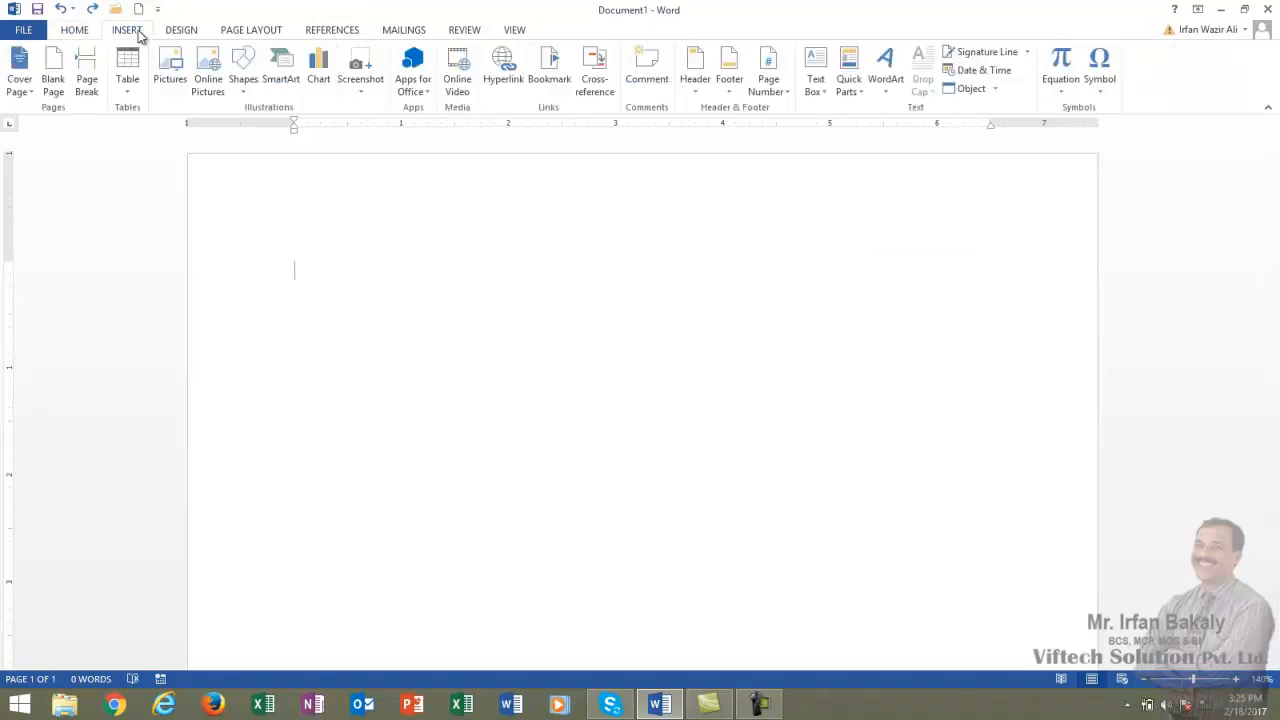
pyautogui.click(128, 88)
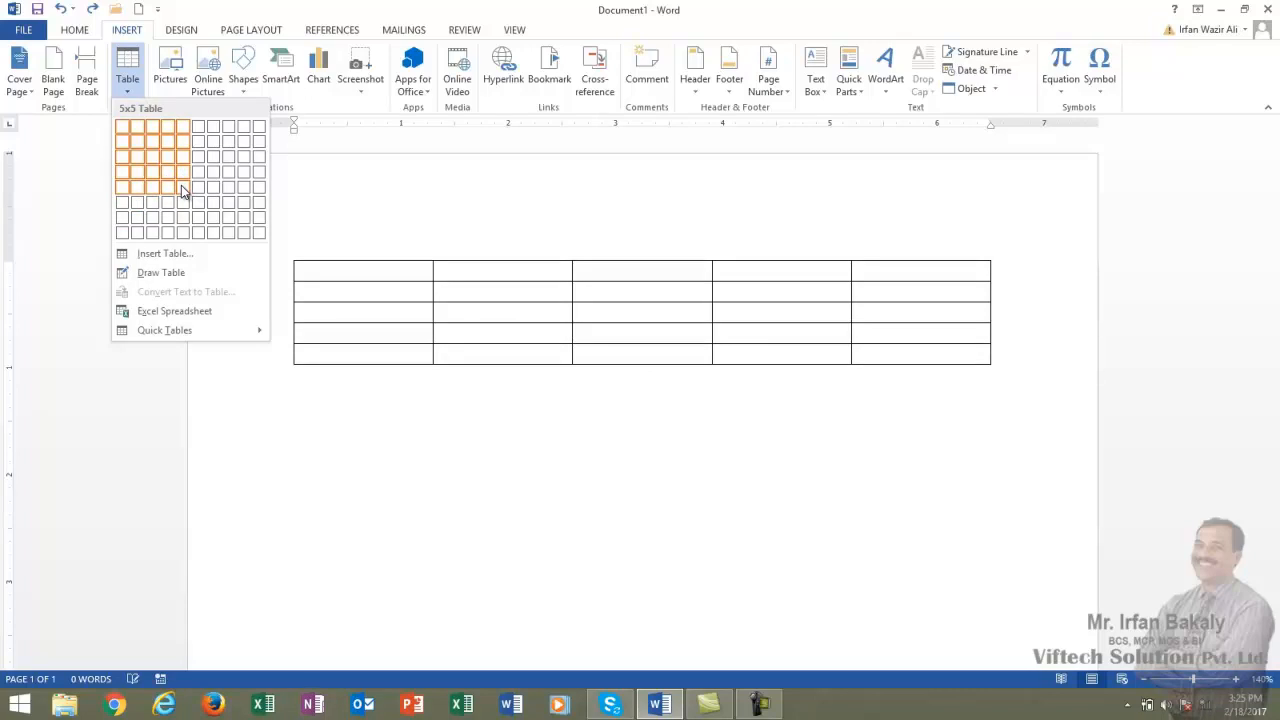
pyautogui.click(160, 254)
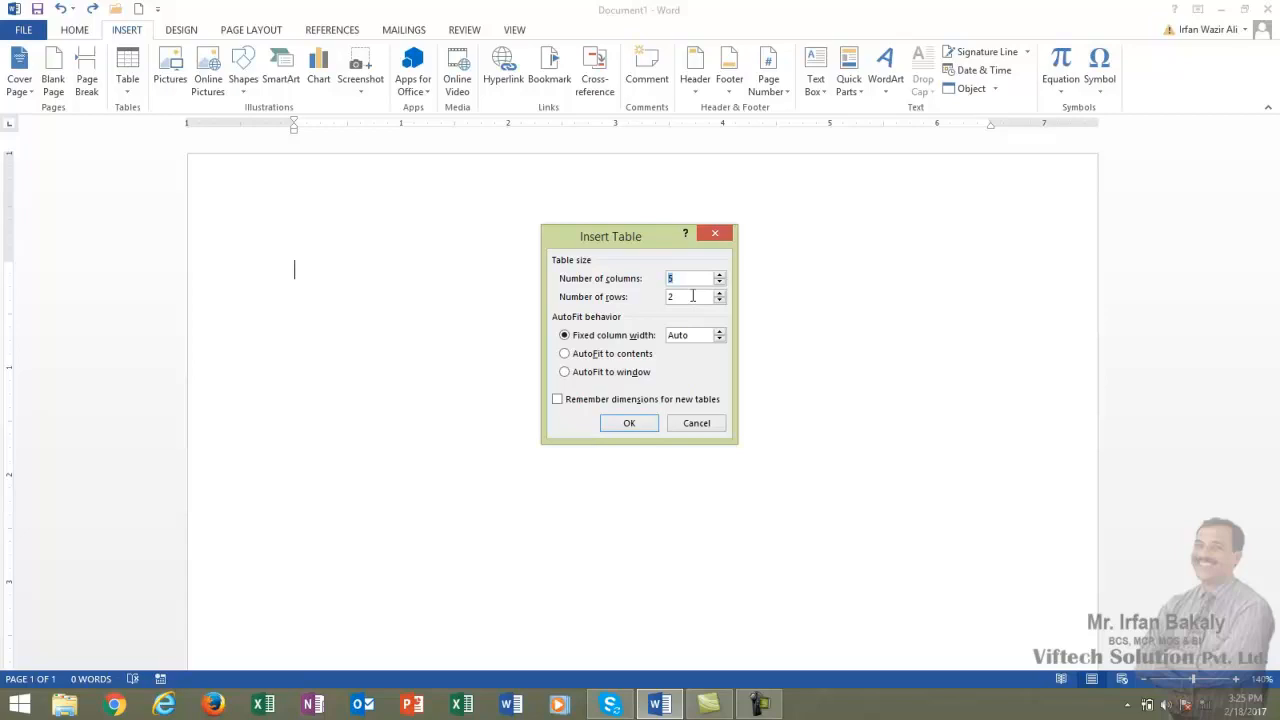
pyautogui.press('Tab')
pyautogui.write('5')
pyautogui.press('Return')
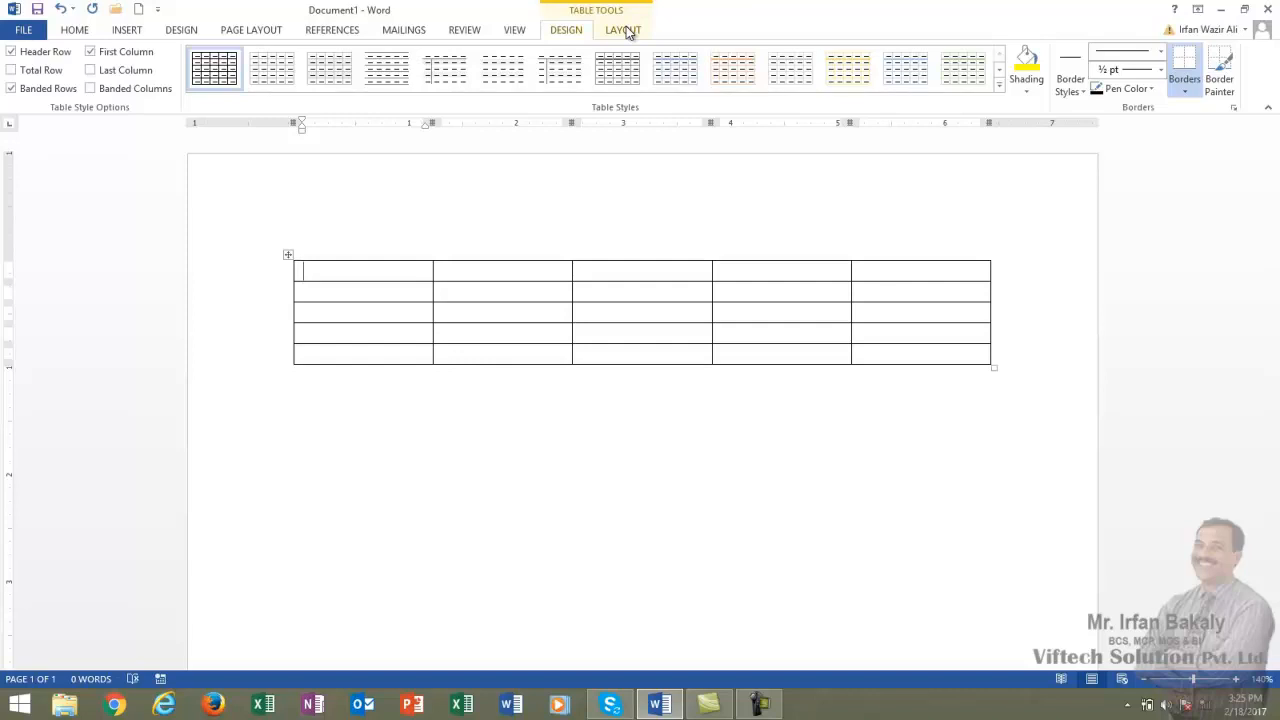
pyautogui.hotkey('ctrl', 'z')
# Draw a table freehand with Draw Table, sketching an outer border and several row and column lines inside it.
pyautogui.click(126, 31)
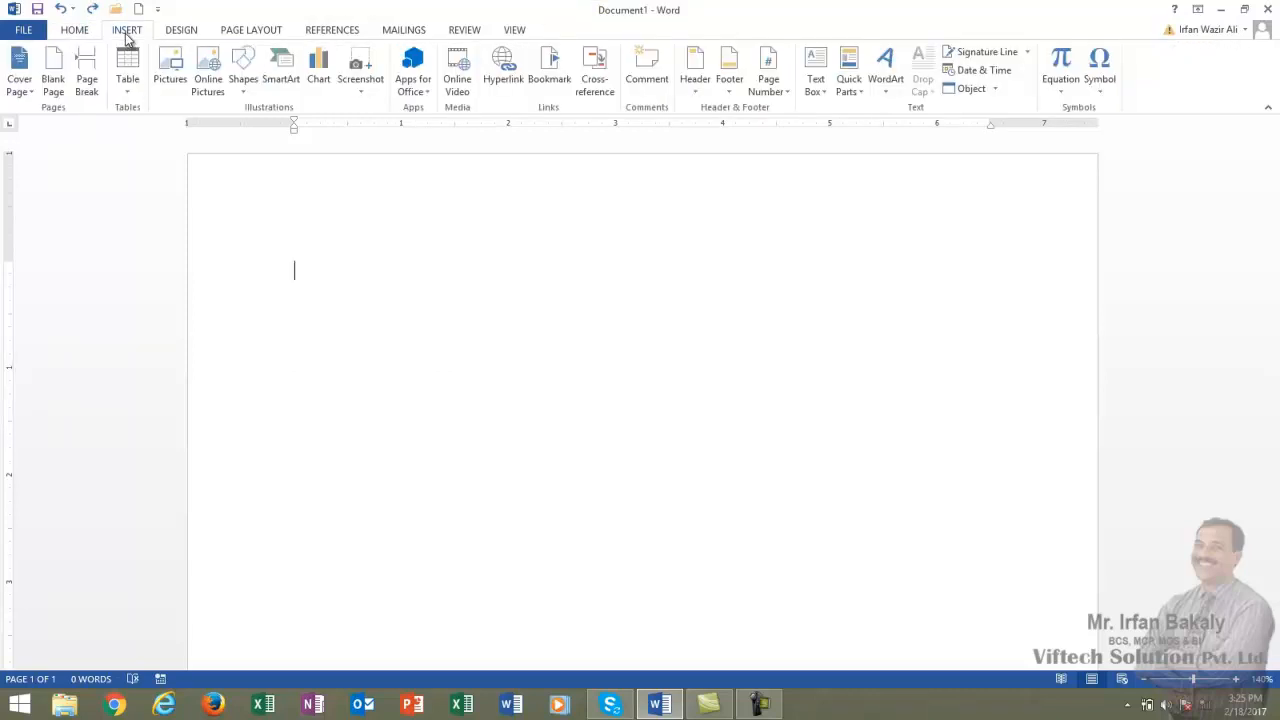
pyautogui.click(123, 97)
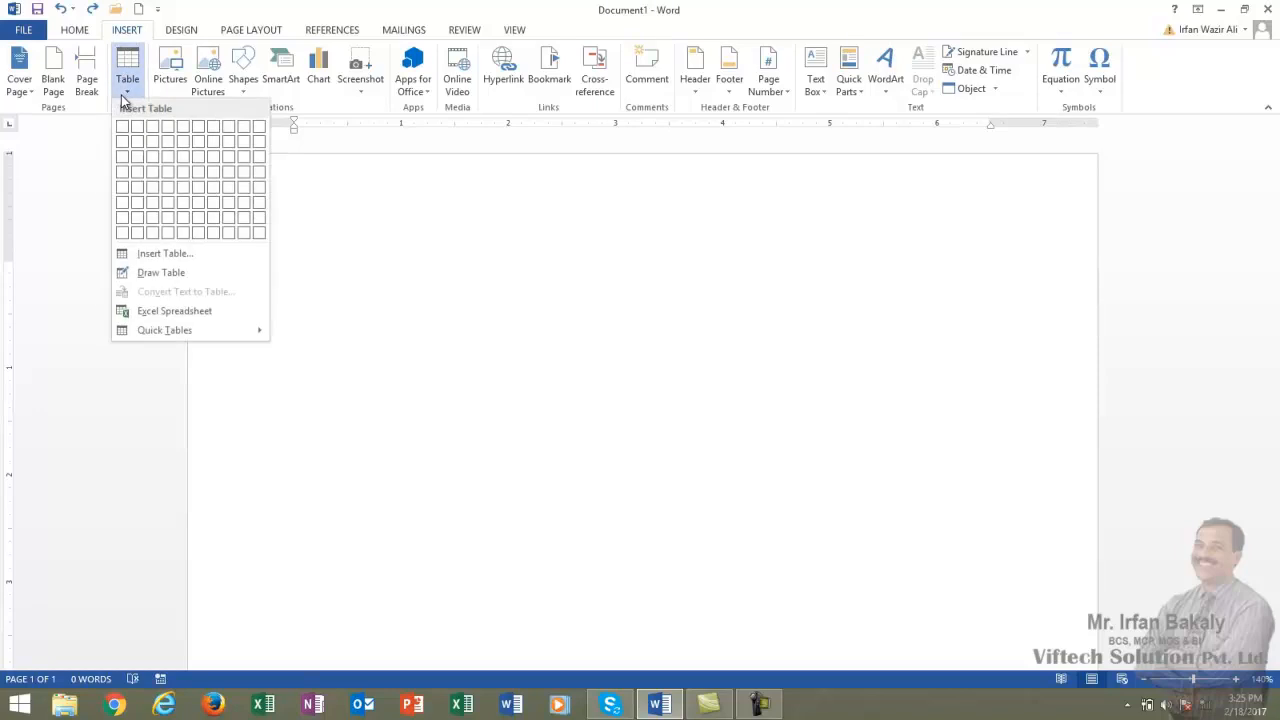
pyautogui.click(182, 274)
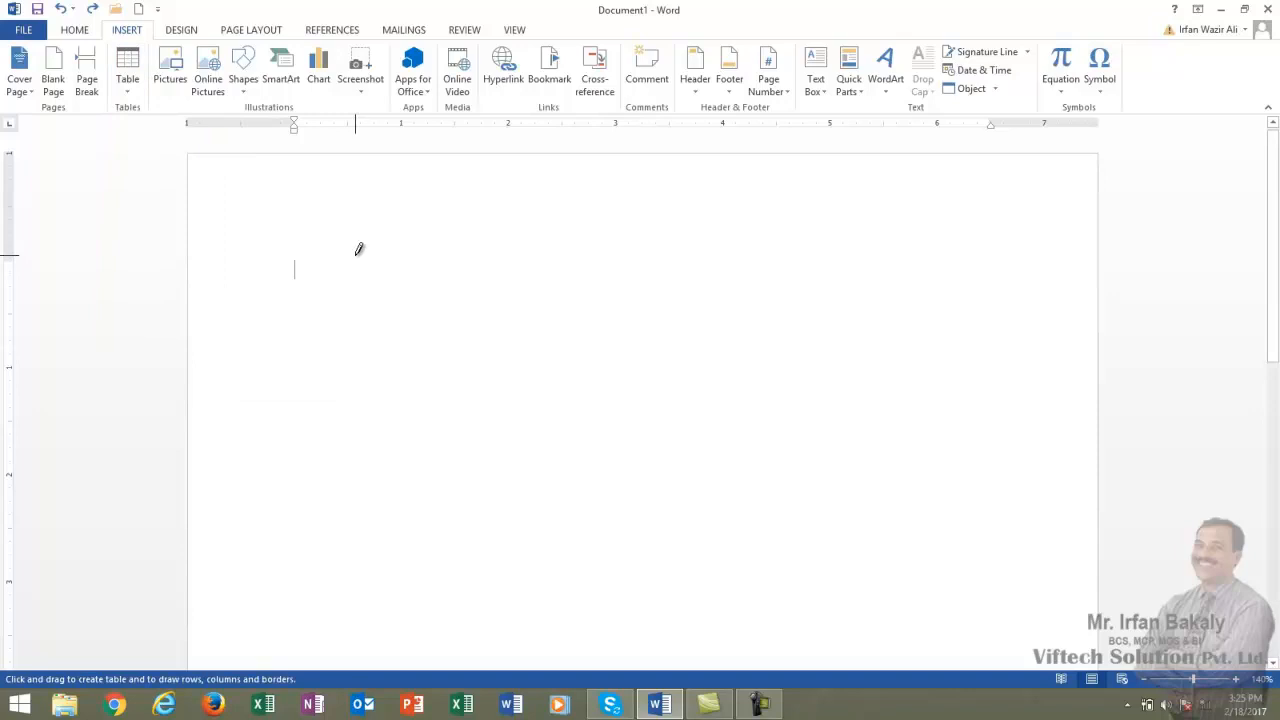
pyautogui.moveTo(295, 257)
pyautogui.mouseDown()
pyautogui.moveTo(436, 402)
pyautogui.moveTo(965, 418)
pyautogui.mouseUp()
pyautogui.moveTo(297, 277); pyautogui.dragTo(910, 280)
pyautogui.moveTo(491, 316); pyautogui.dragTo(872, 318)
pyautogui.moveTo(302, 352); pyautogui.dragTo(876, 371)
pyautogui.moveTo(297, 380); pyautogui.dragTo(855, 380)
pyautogui.moveTo(432, 262); pyautogui.dragTo(430, 442)
pyautogui.moveTo(762, 256); pyautogui.dragTo(754, 446)
pyautogui.moveTo(583, 364); pyautogui.dragTo(579, 446)
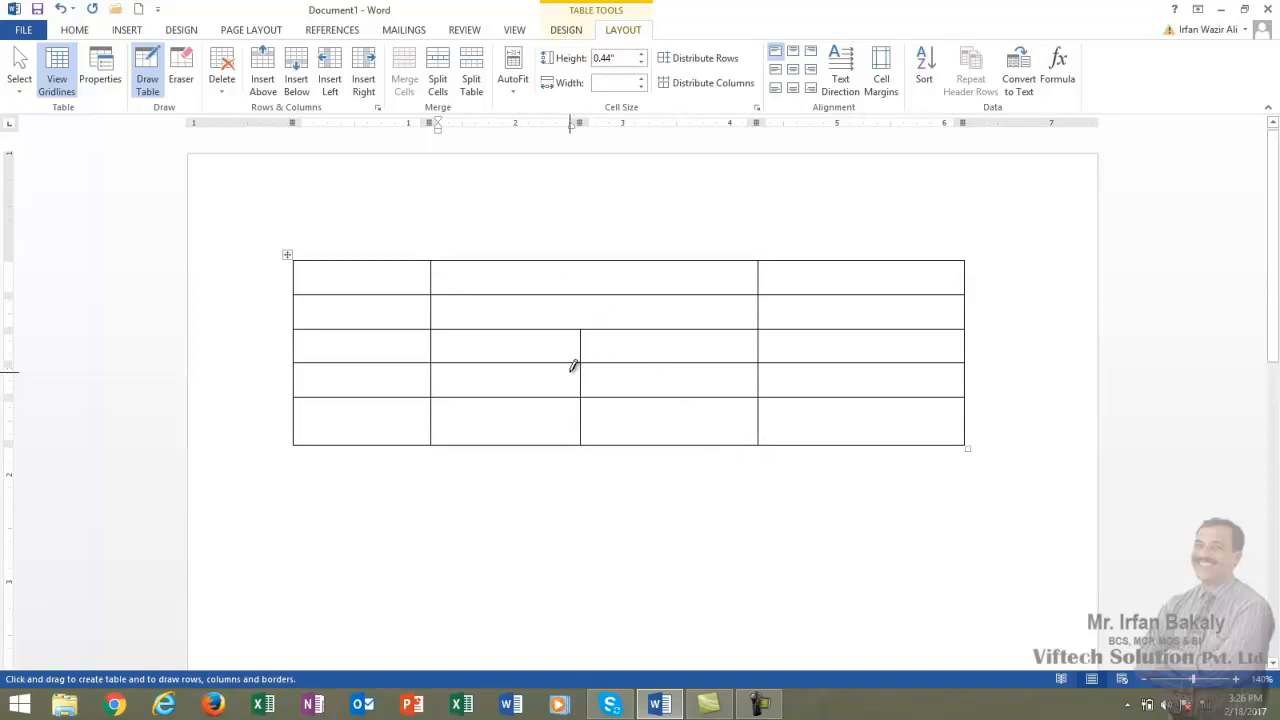
pyautogui.moveTo(308, 421); pyautogui.dragTo(853, 417)
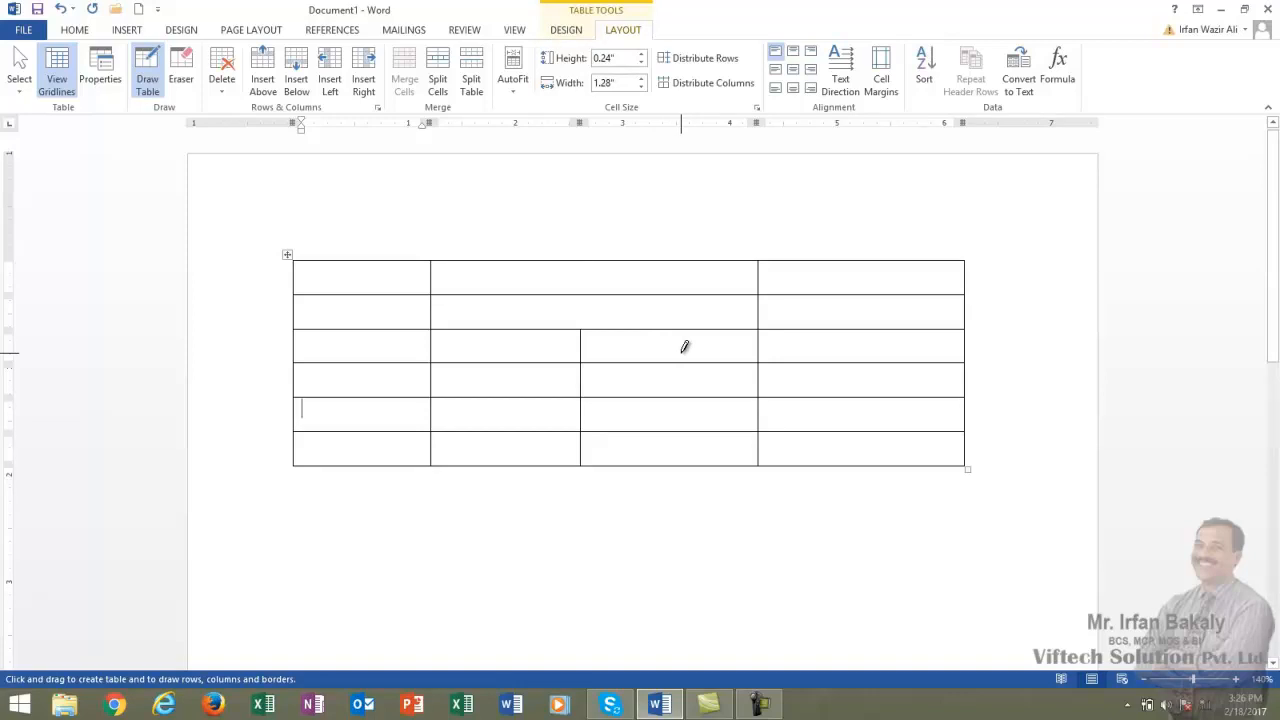
pyautogui.press('Escape')
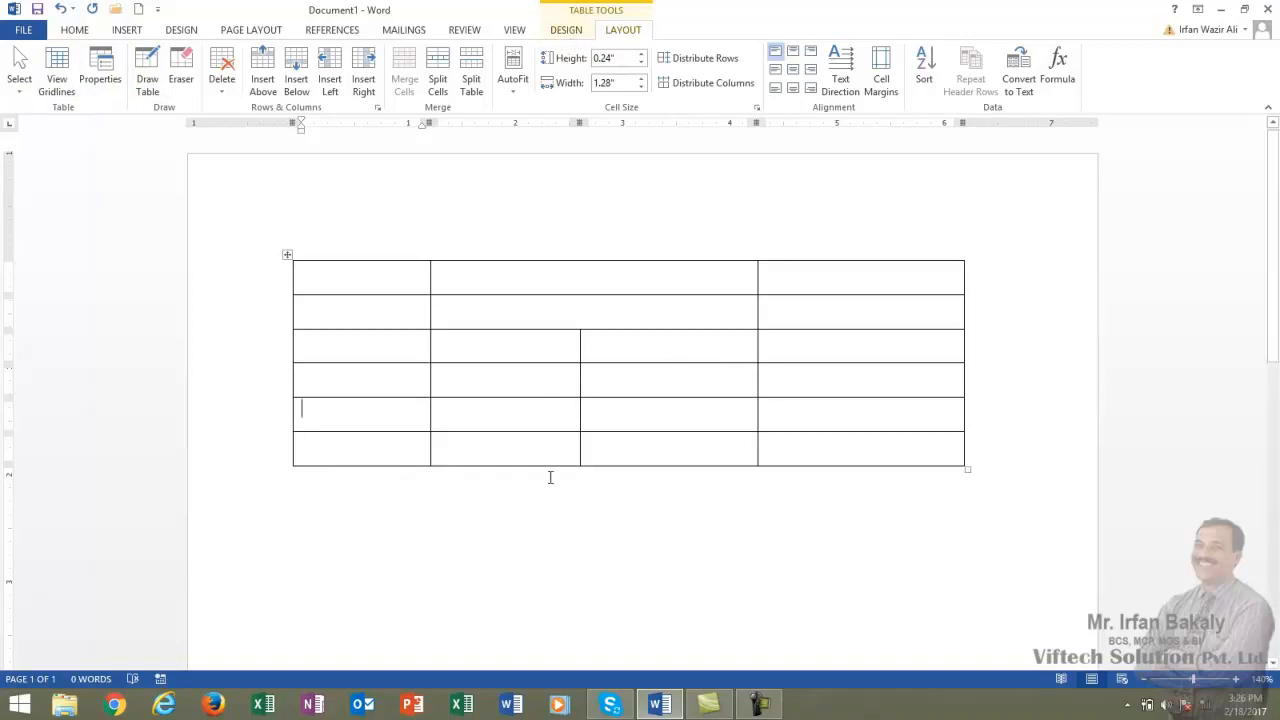
# Undo the drawn table lines until the page is empty.
pyautogui.hotkey('ctrl', 'z')
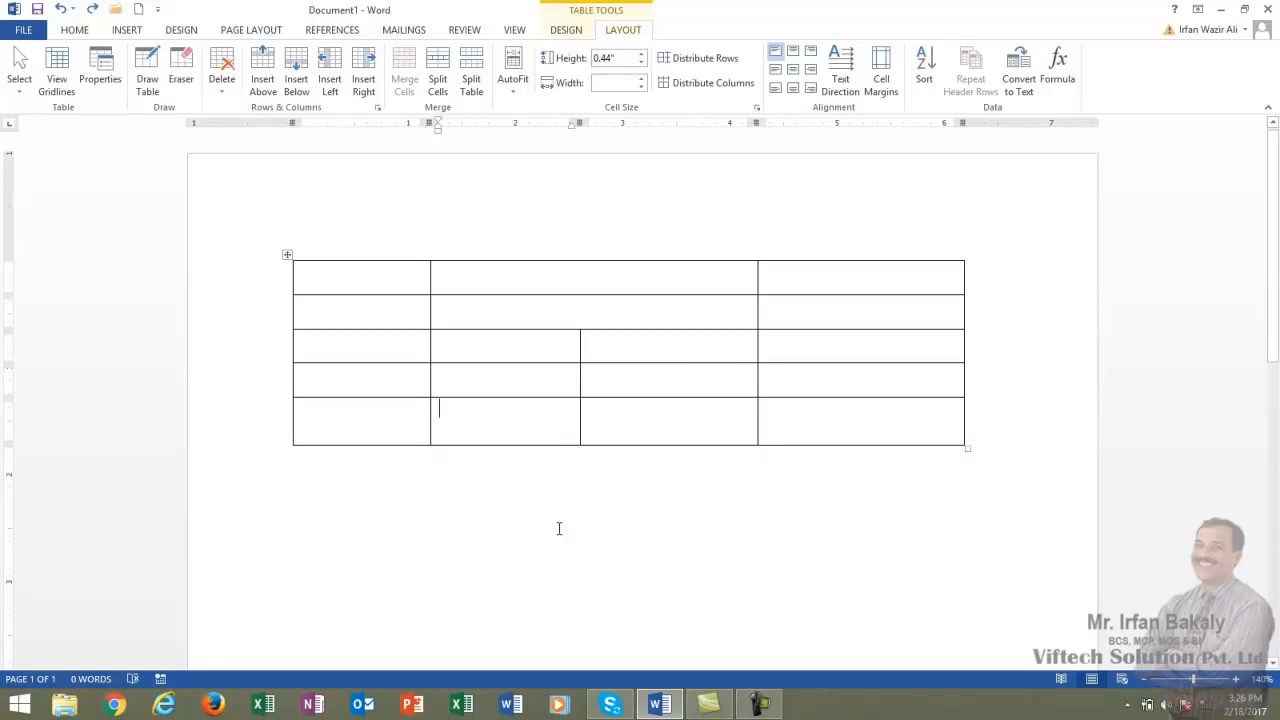
pyautogui.hotkey('ctrl', 'z')
pyautogui.hotkey('ctrl', 'z')
pyautogui.hotkey('ctrl', 'z')
pyautogui.hotkey('ctrl', 'z')
pyautogui.hotkey('ctrl', 'z')
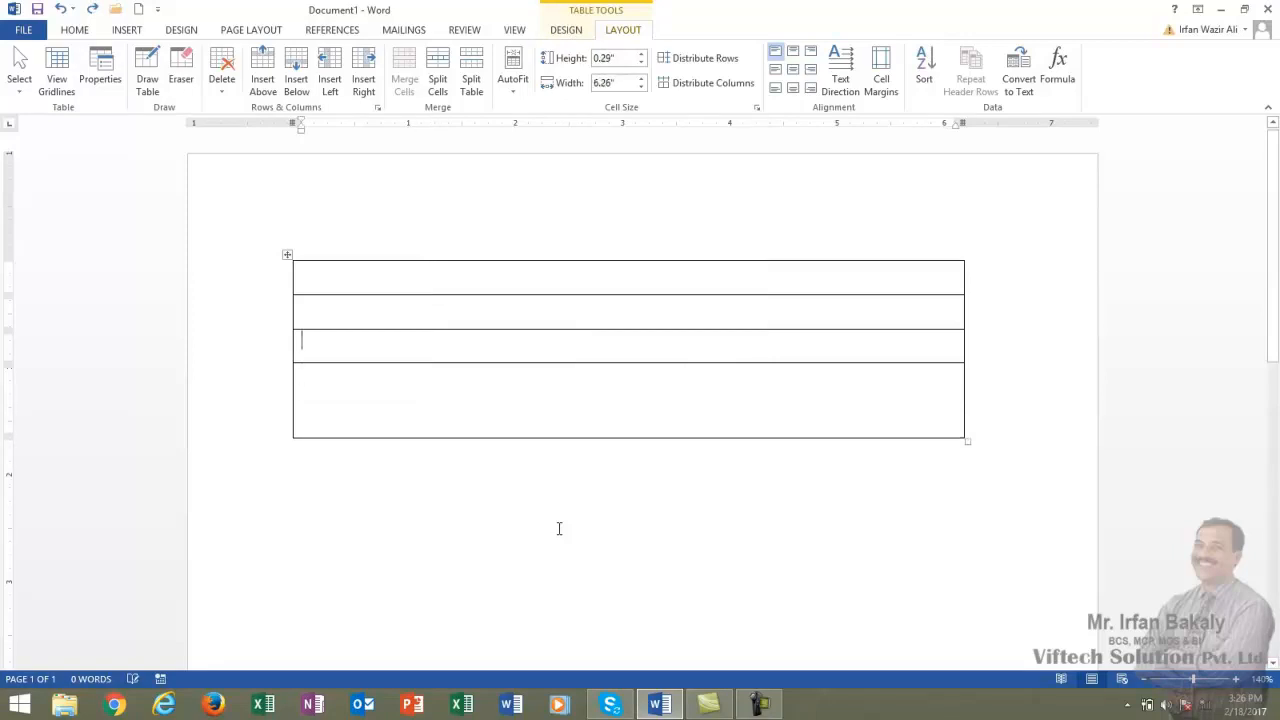
pyautogui.hotkey('ctrl', 'z')
pyautogui.hotkey('ctrl', 'z')
pyautogui.hotkey('ctrl', 'z')
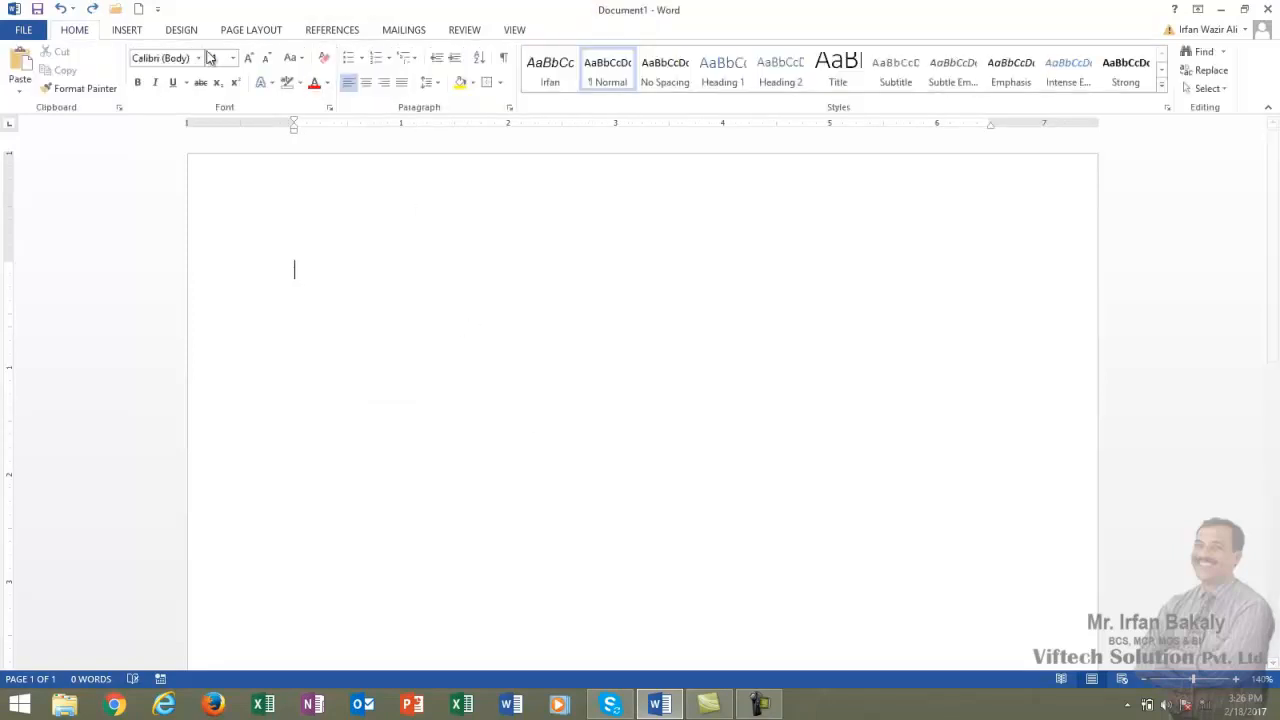
# Insert an embedded Excel spreadsheet into the document.
pyautogui.click(128, 30)
pyautogui.click(127, 92)
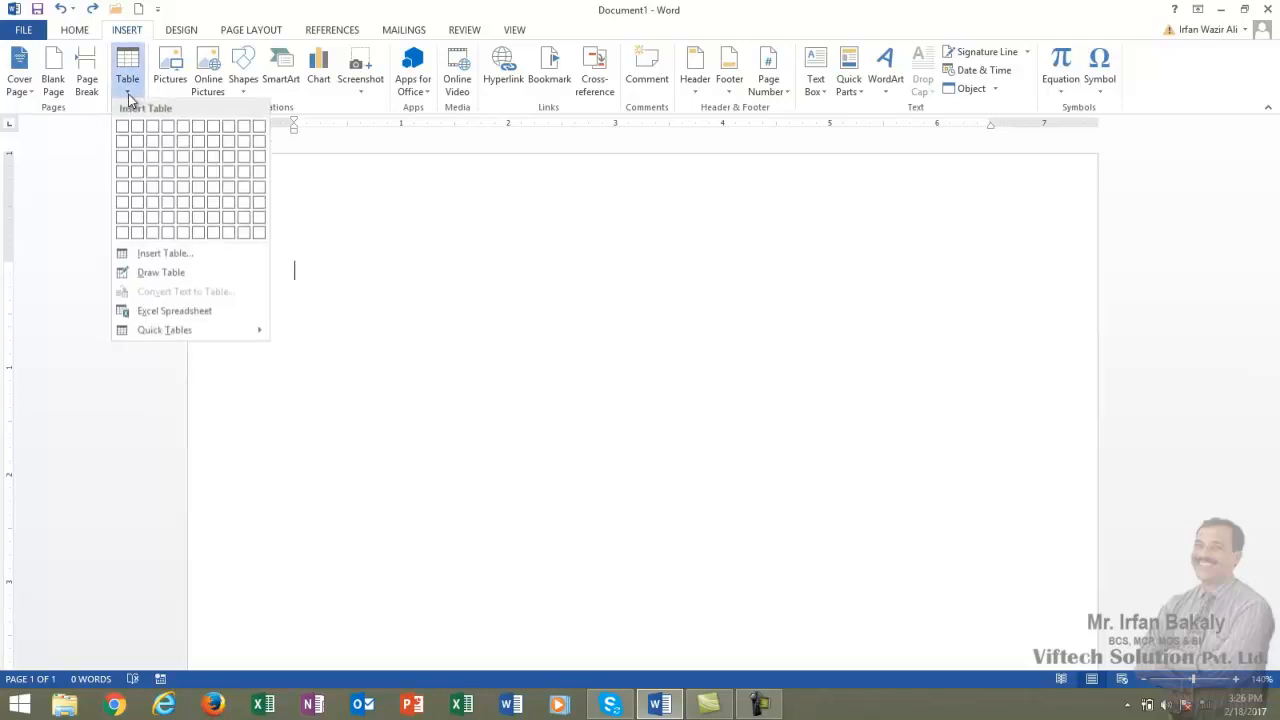
pyautogui.click(186, 312)
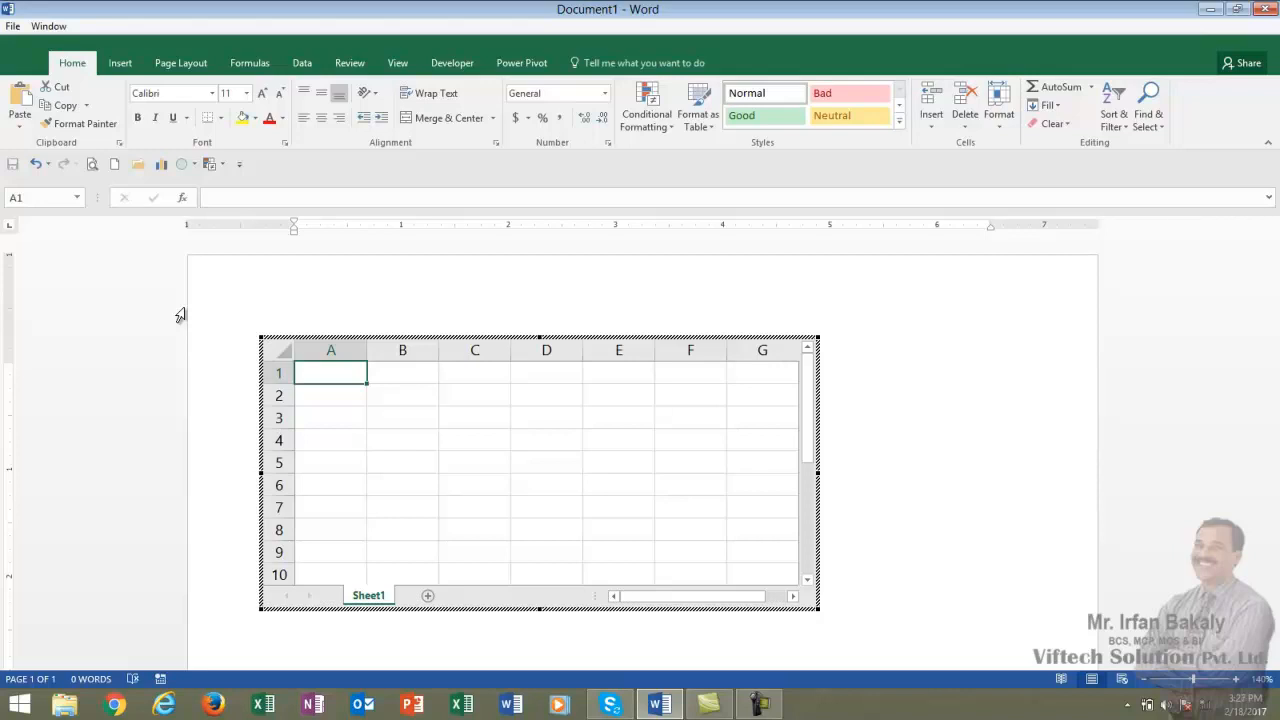
# Enter 55 in cell B2 and 66 in cell C2 of the embedded worksheet.
pyautogui.press('Return')
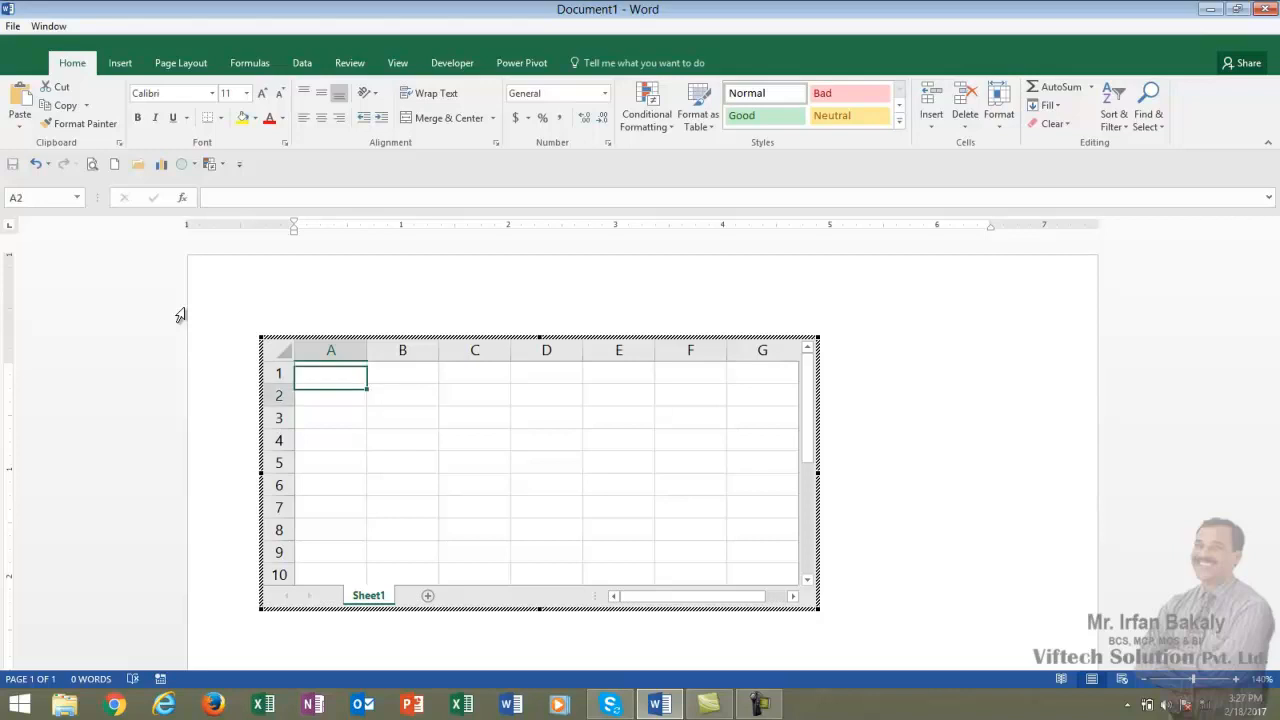
pyautogui.press('Right')
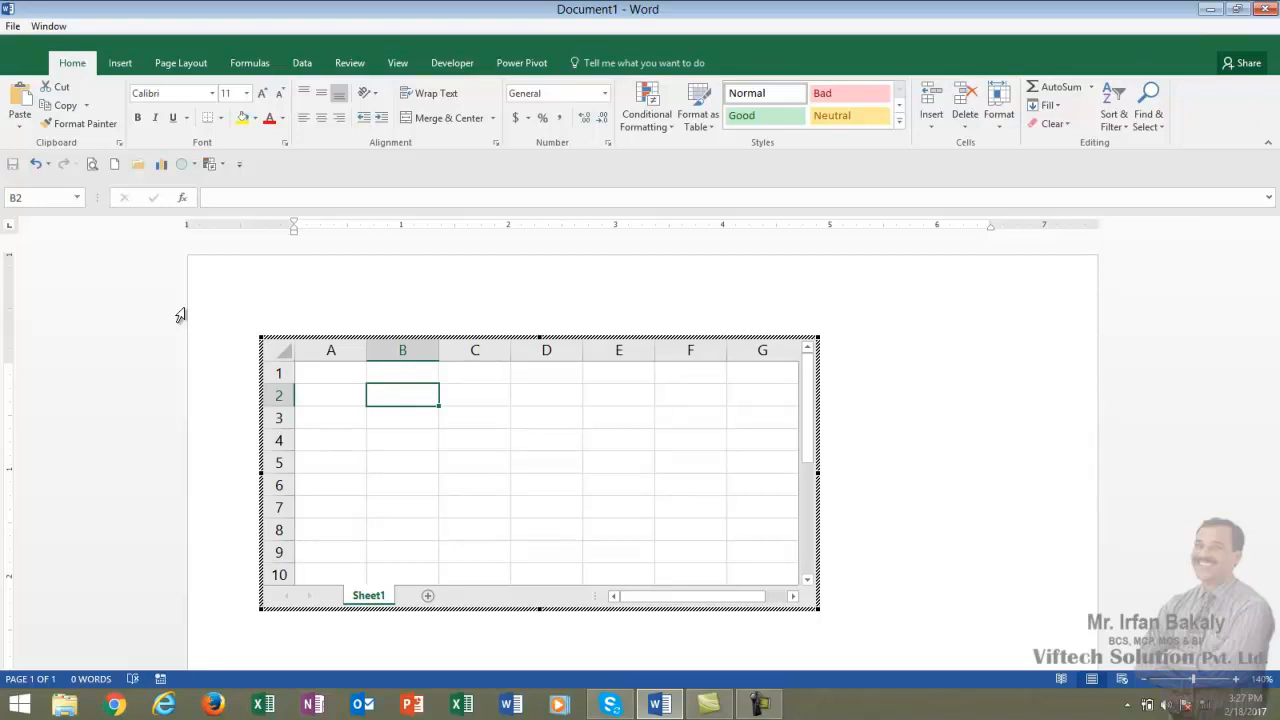
pyautogui.write('55')
pyautogui.press('Tab')
pyautogui.write('66')
pyautogui.press('Tab')
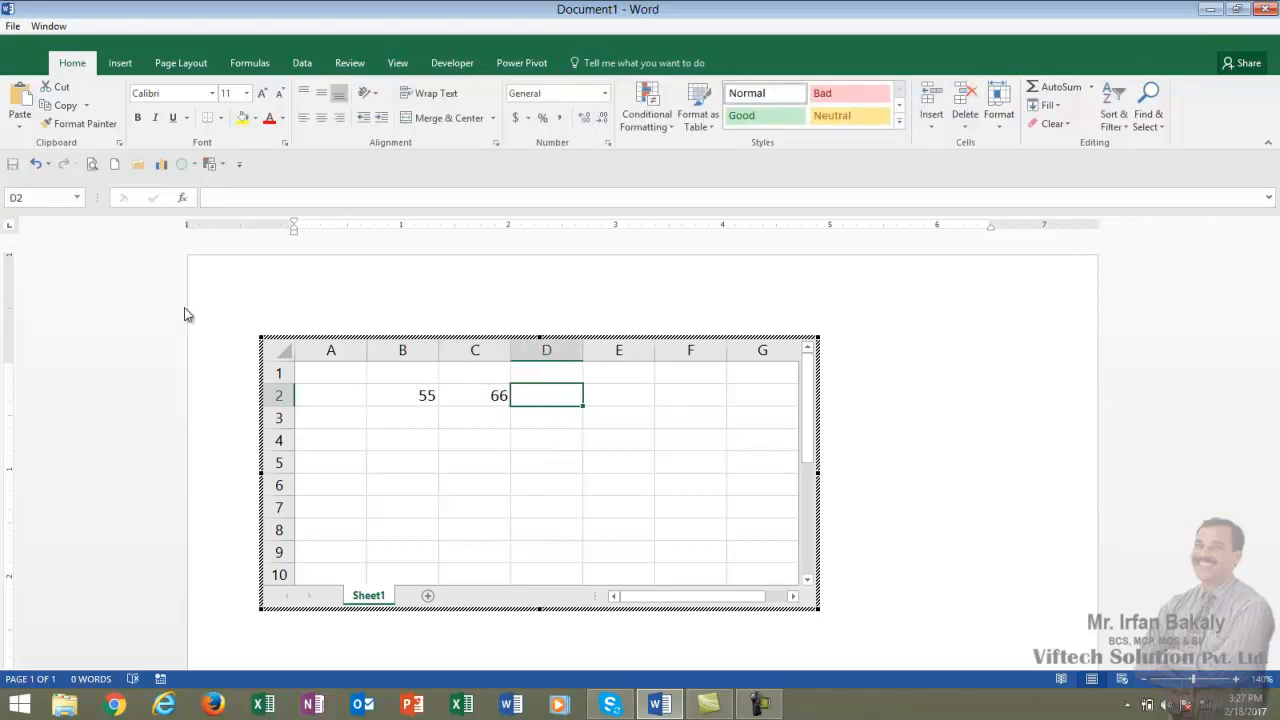
# Enter a formula in D2 that sums B2:C2.
pyautogui.write('=')
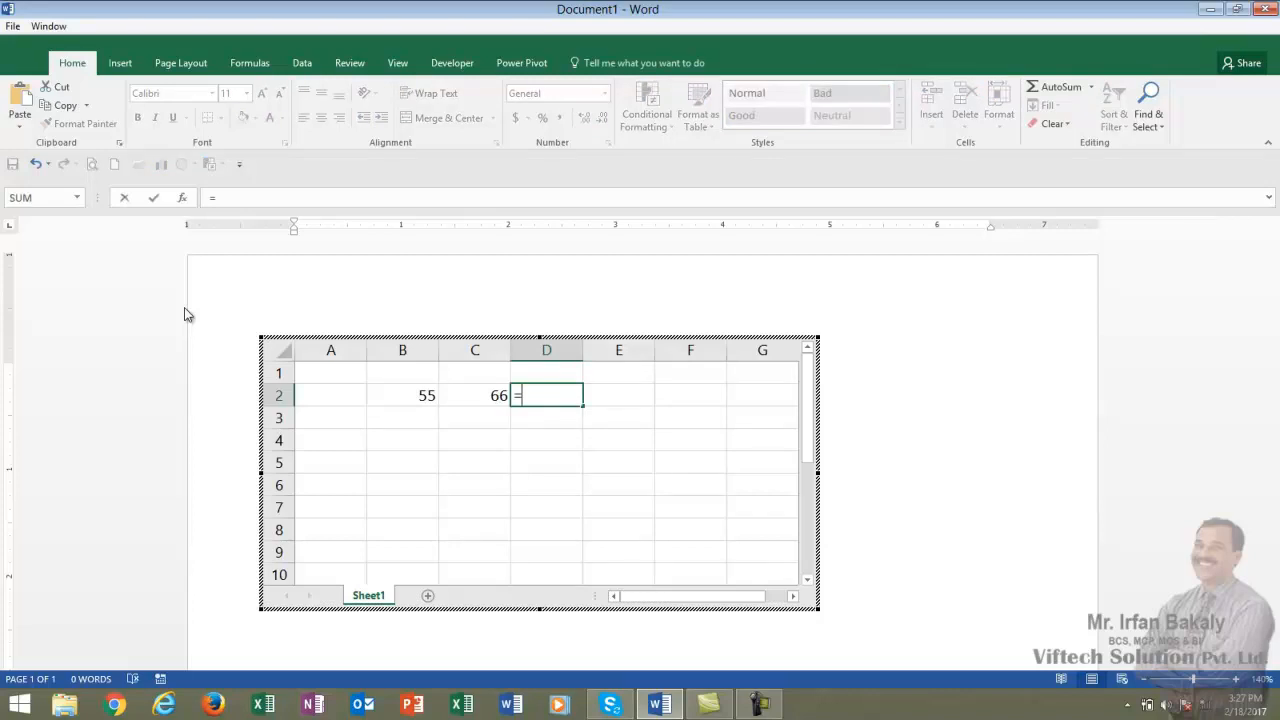
pyautogui.write('sum(')
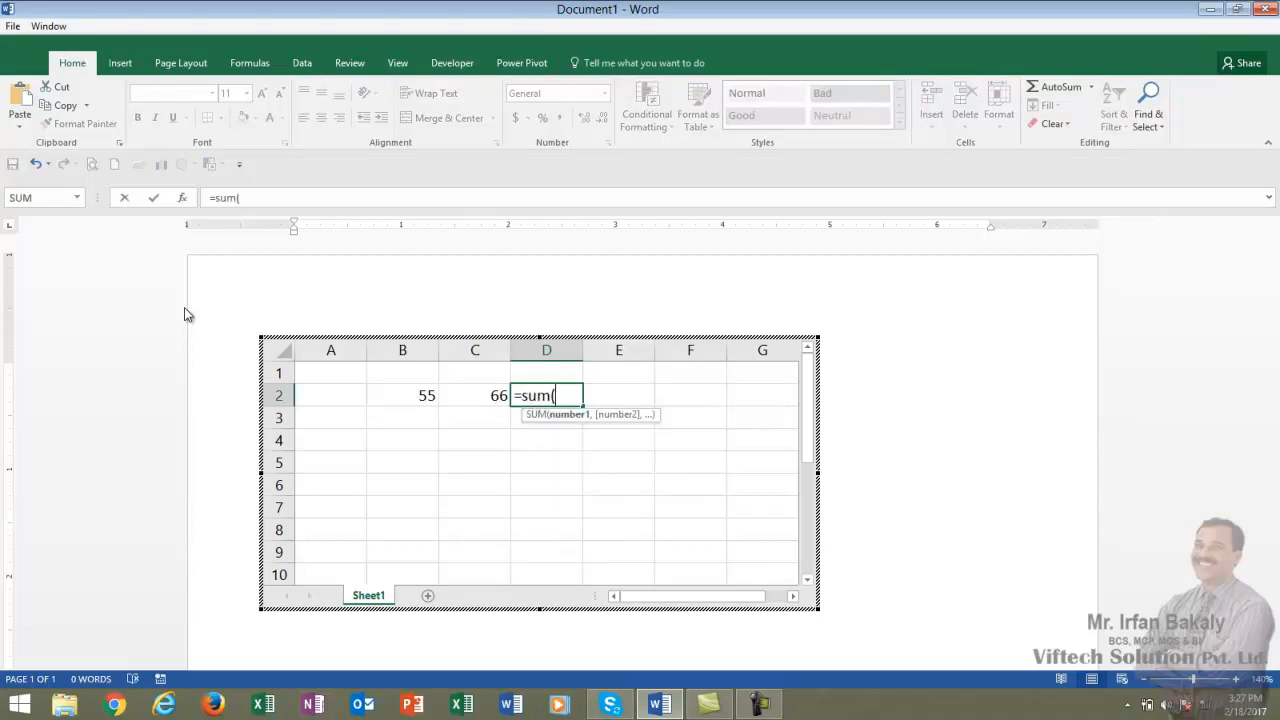
pyautogui.press('Left')
pyautogui.hotkey('shift', 'Left')
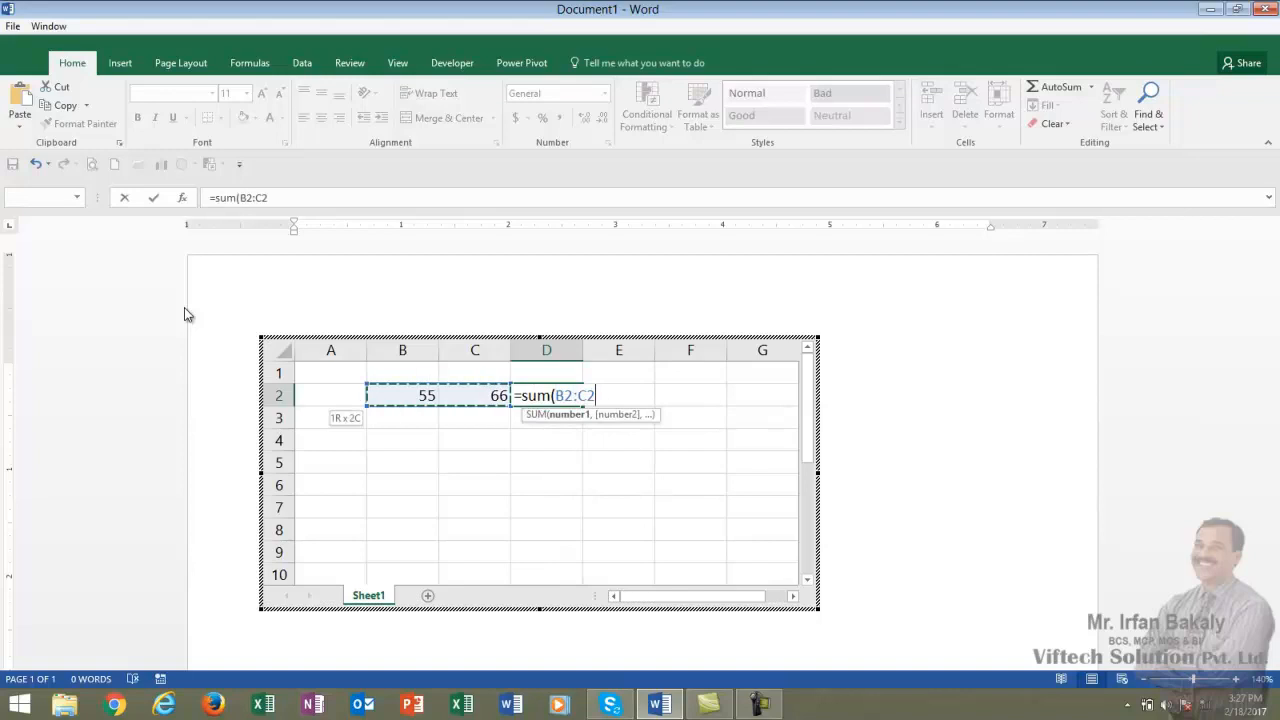
pyautogui.press('Return')
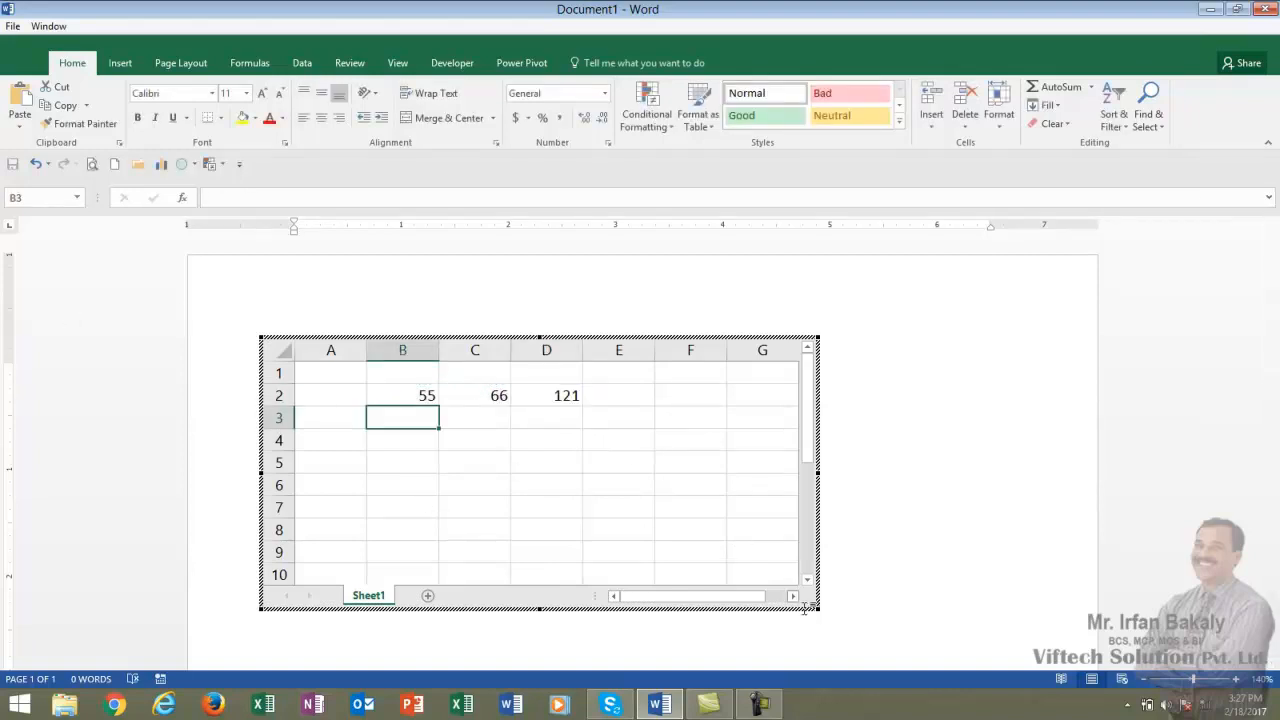
# Shrink the spreadsheet frame to columns A–D and rows 1–2, hide its gridlines, and return to the document.
pyautogui.moveTo(818, 607); pyautogui.dragTo(608, 430)
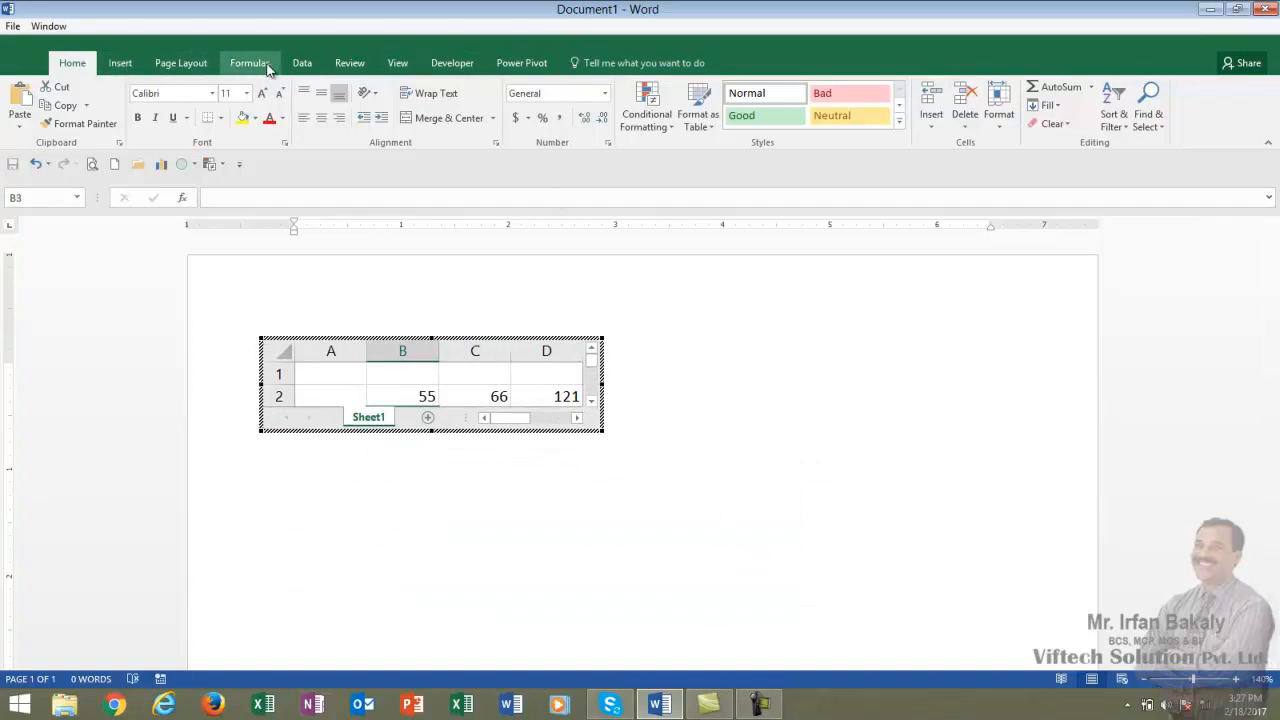
pyautogui.click(394, 65)
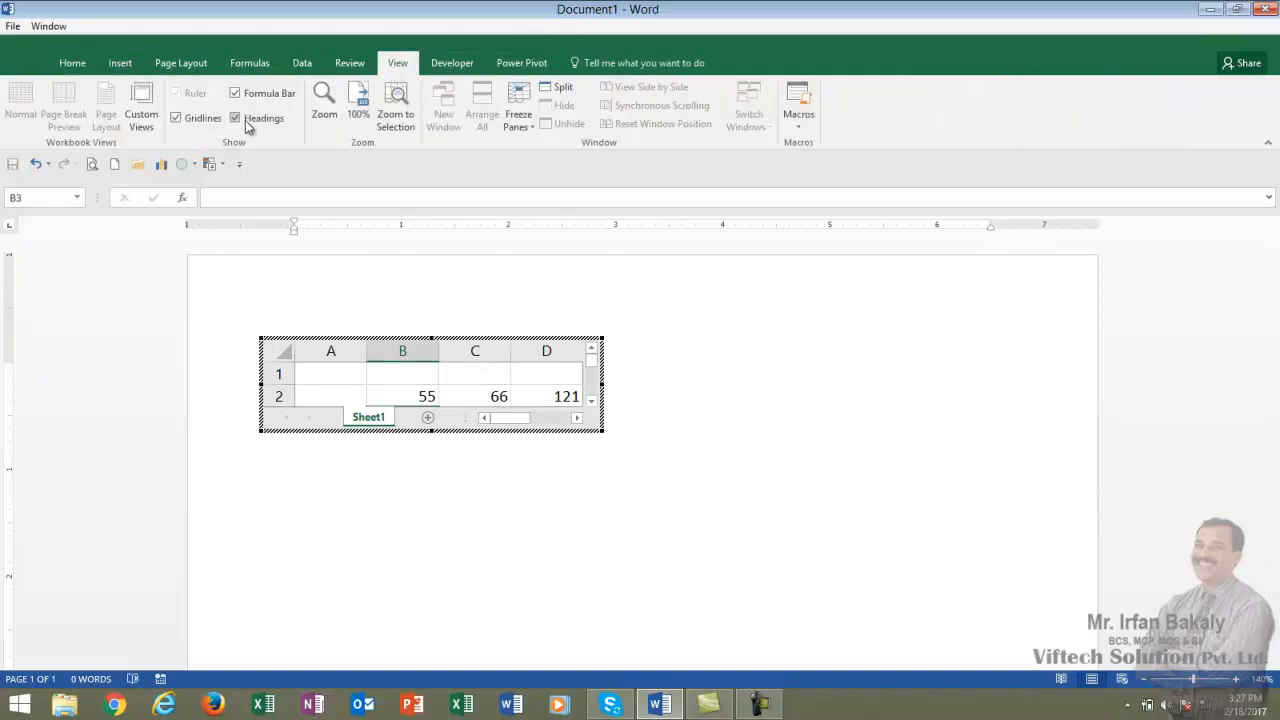
pyautogui.click(197, 121)
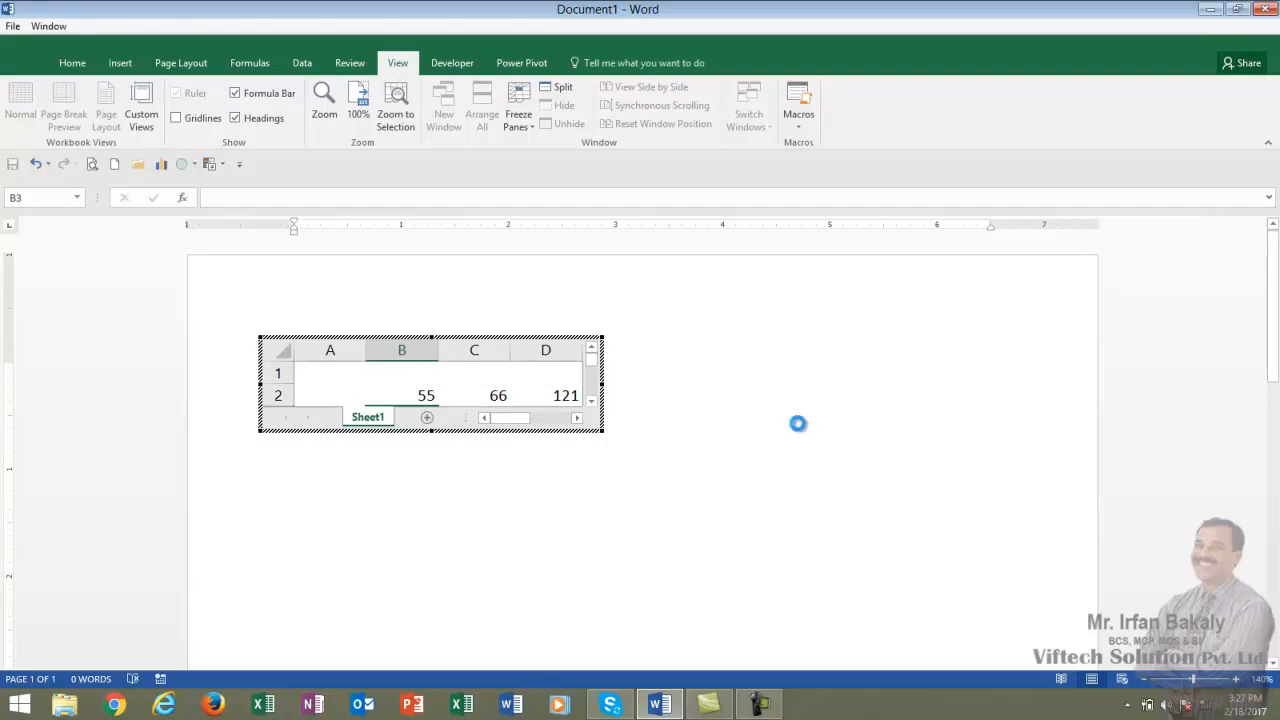
pyautogui.click(800, 423)
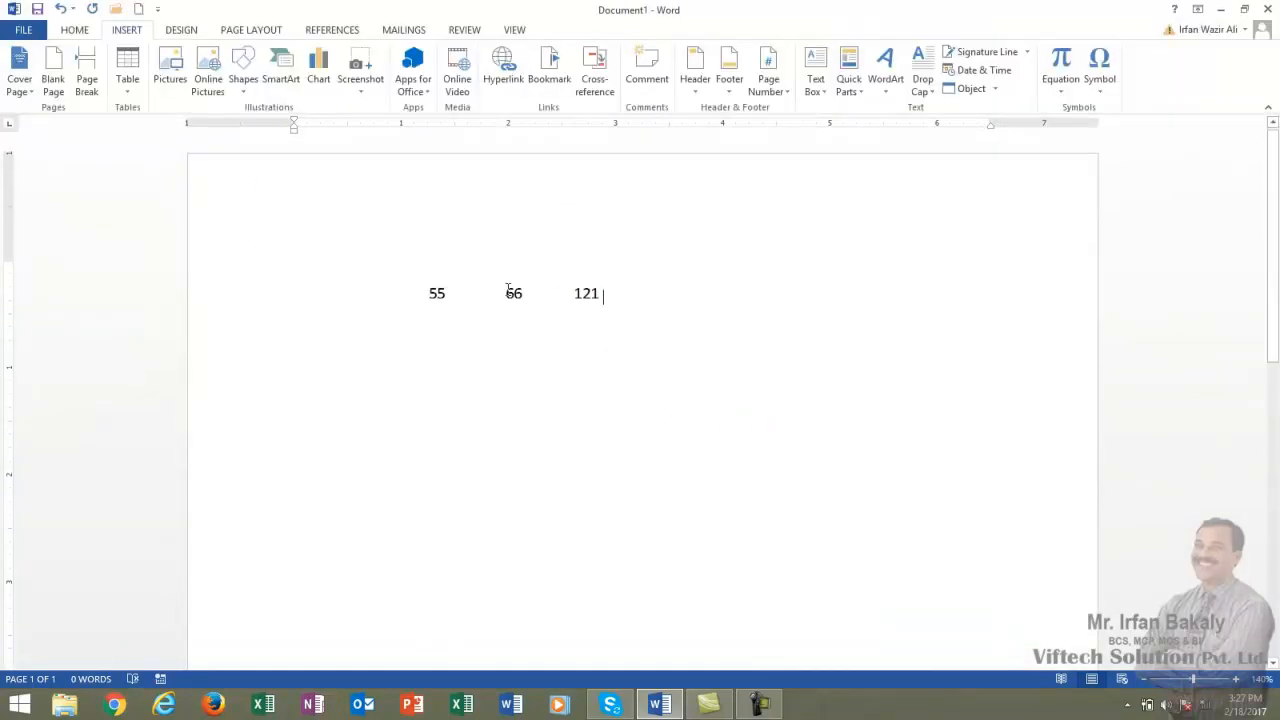
# Reopen the embedded worksheet and change B2 to 22.
pyautogui.click(505, 295)
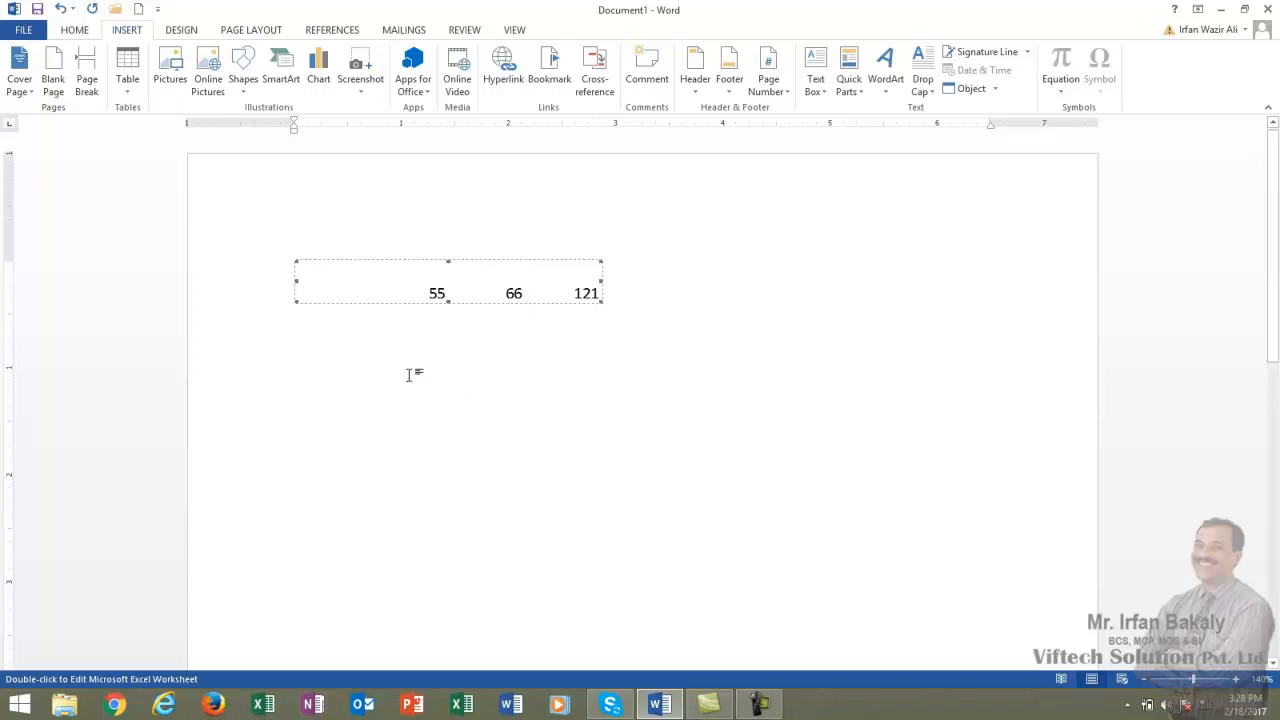
pyautogui.doubleClick(561, 289)
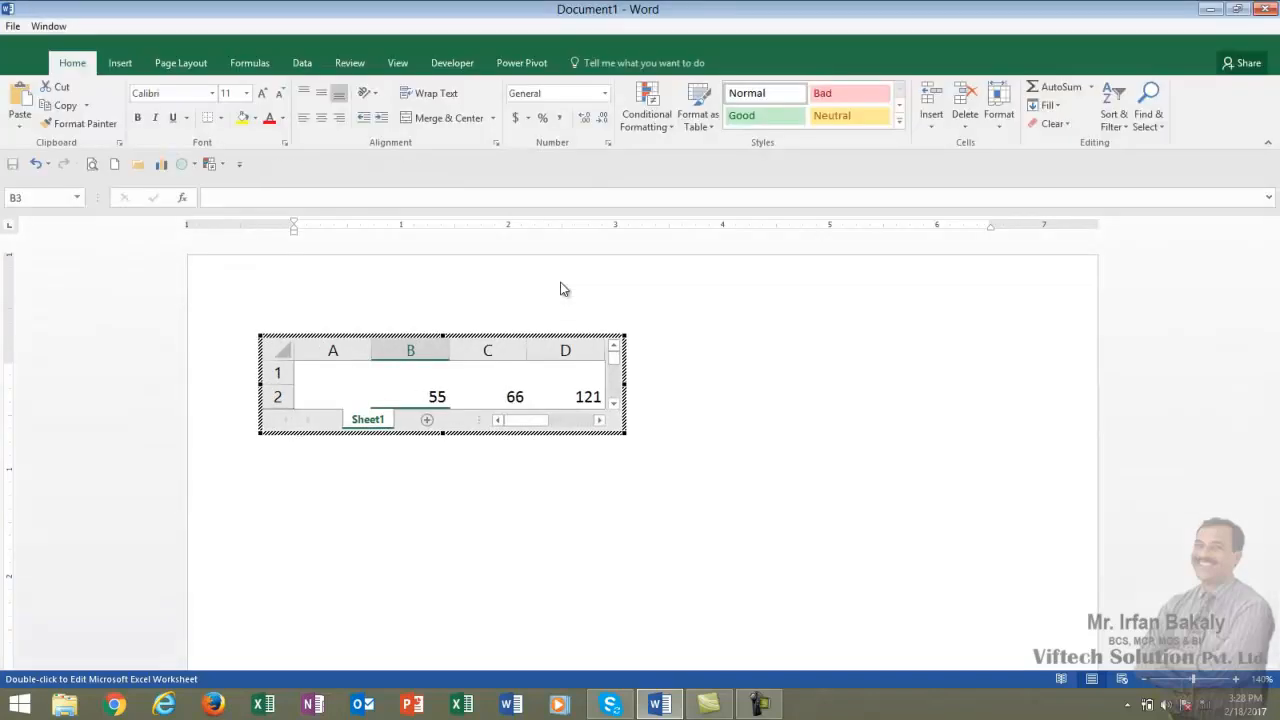
pyautogui.click(424, 400)
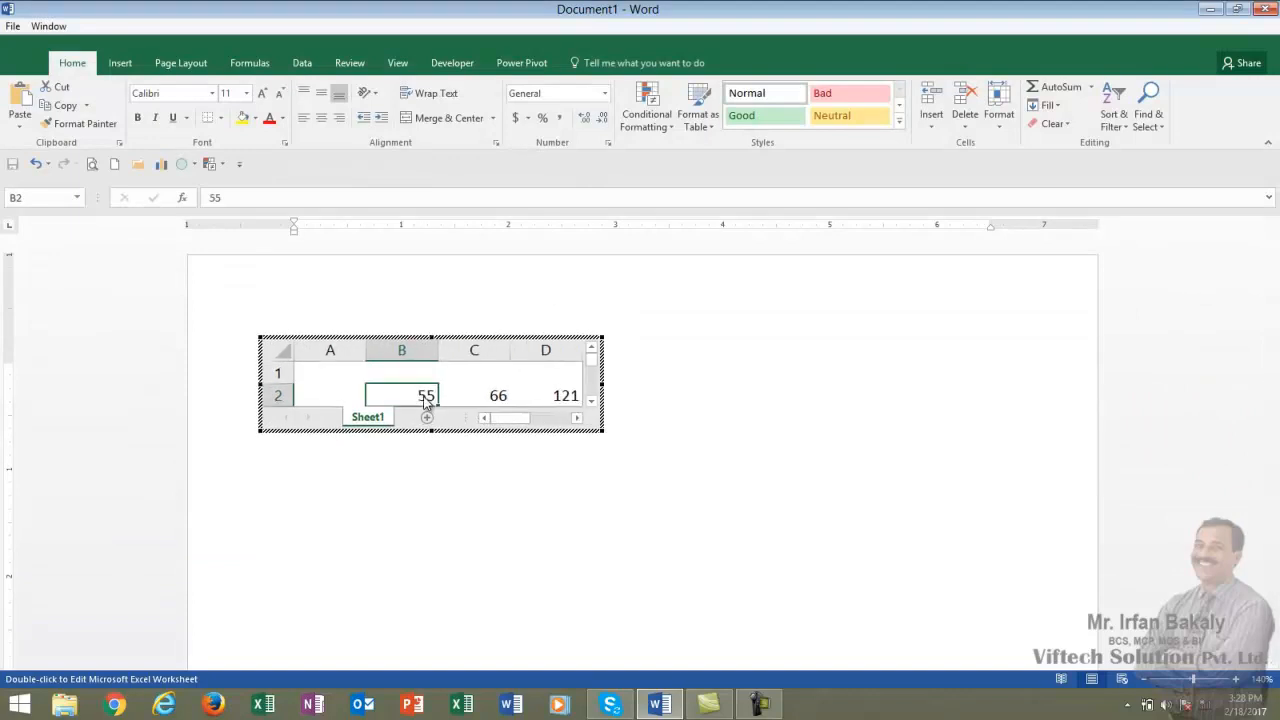
pyautogui.write('22')
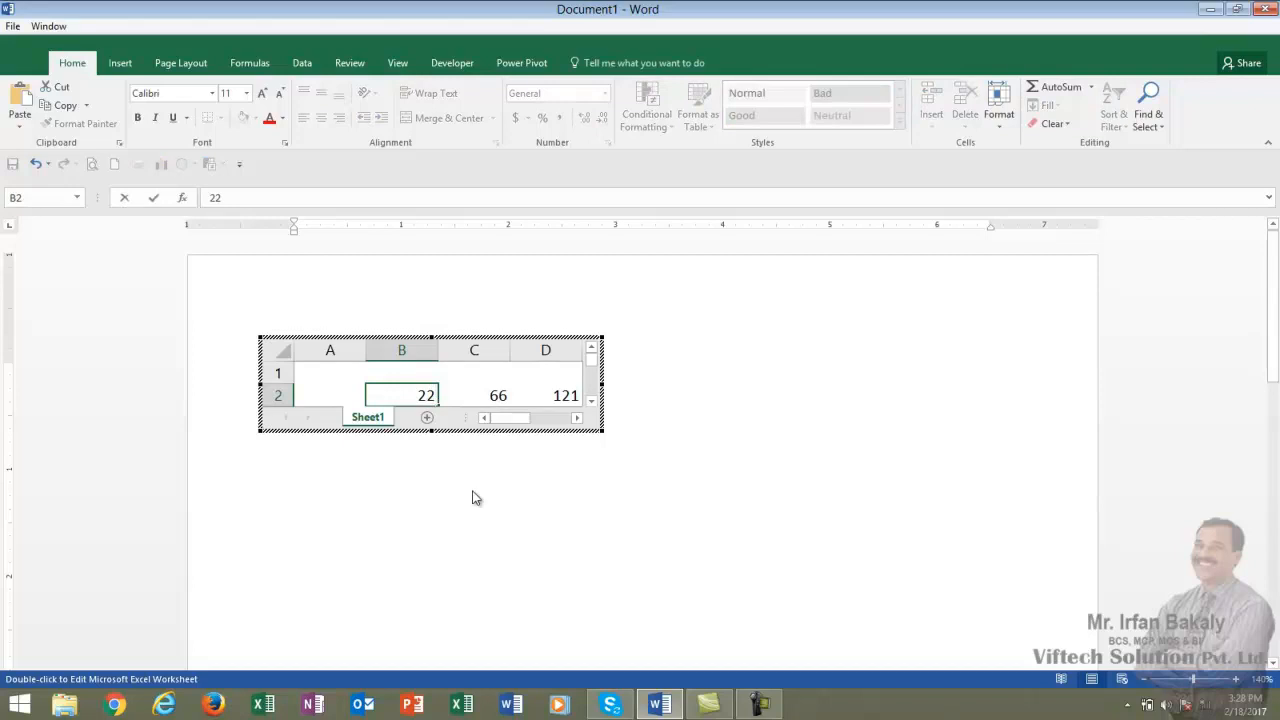
pyautogui.press('Return')
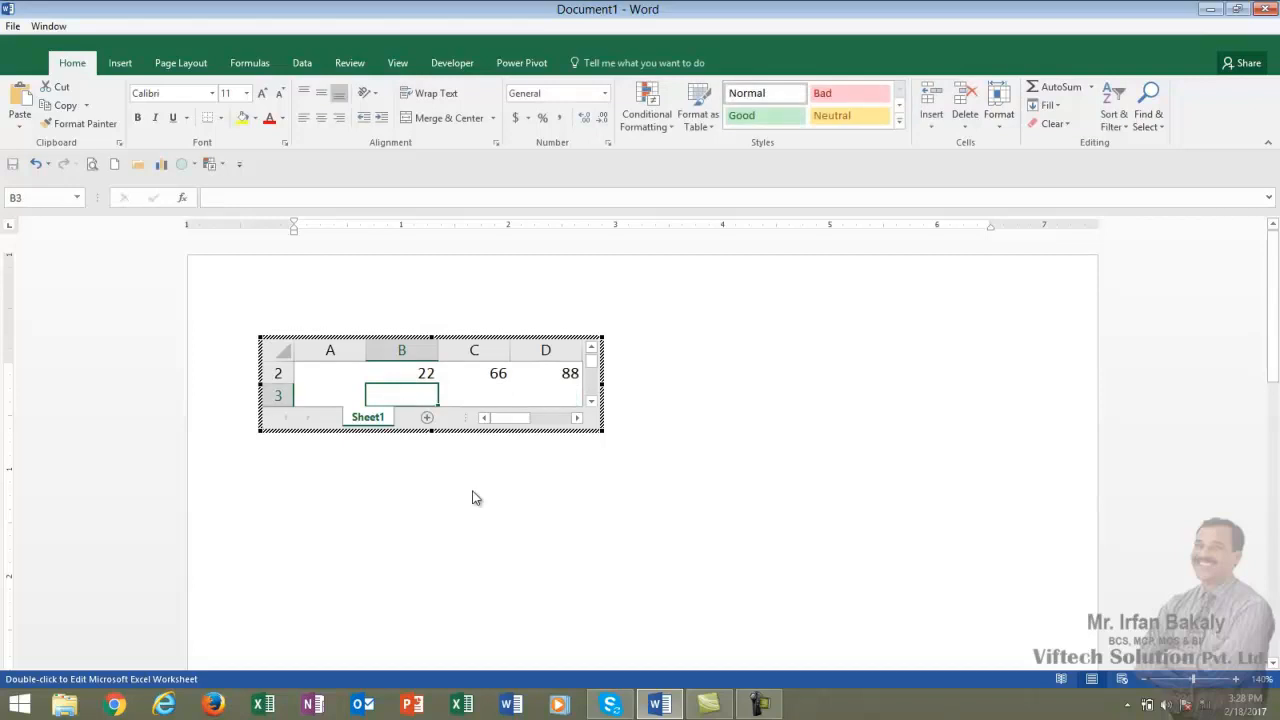
pyautogui.click(570, 373)
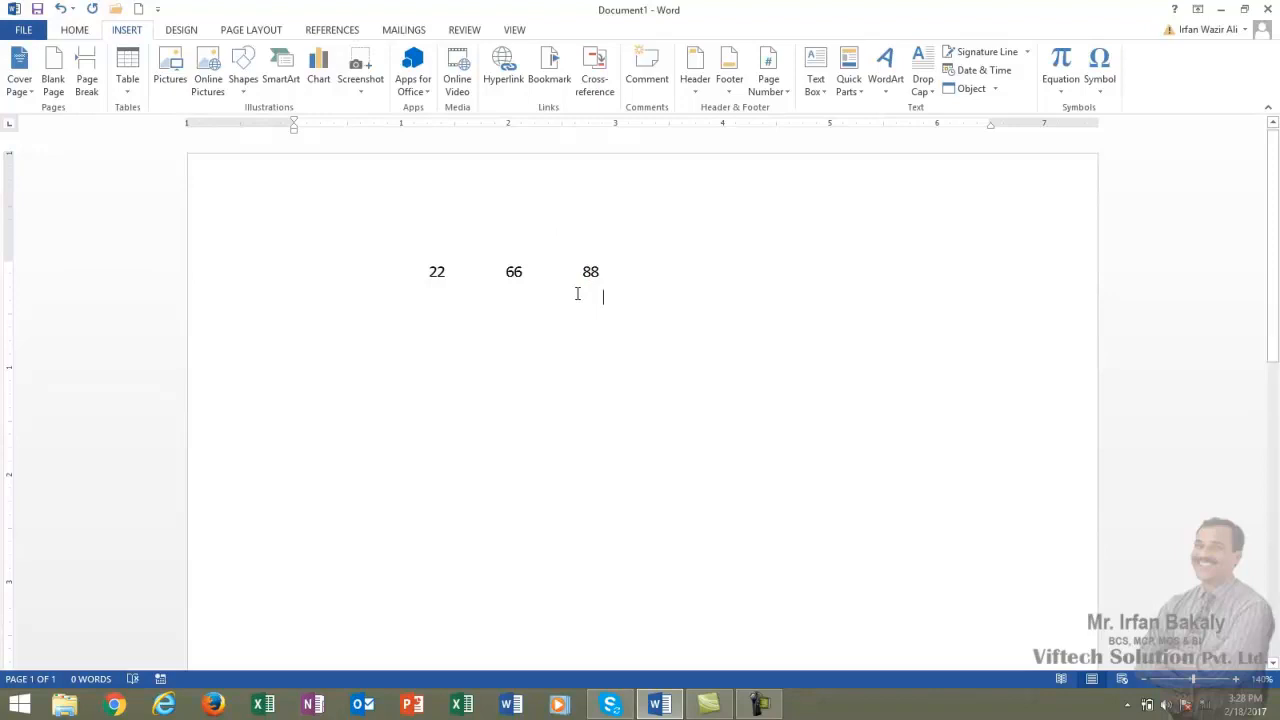
# Delete the embedded spreadsheet object from the page.
pyautogui.click(594, 273)
pyautogui.press('Delete')
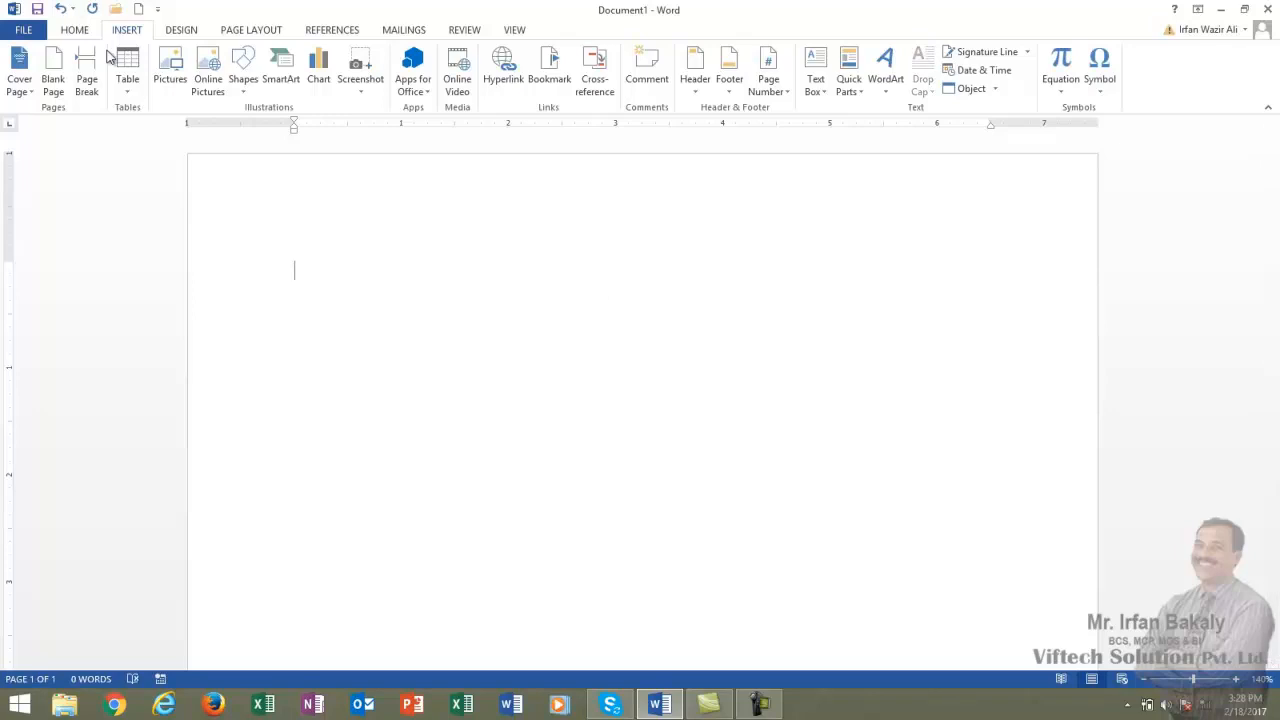
# Insert the Double Table quick table from the built-in Quick Tables gallery.
pyautogui.click(132, 94)
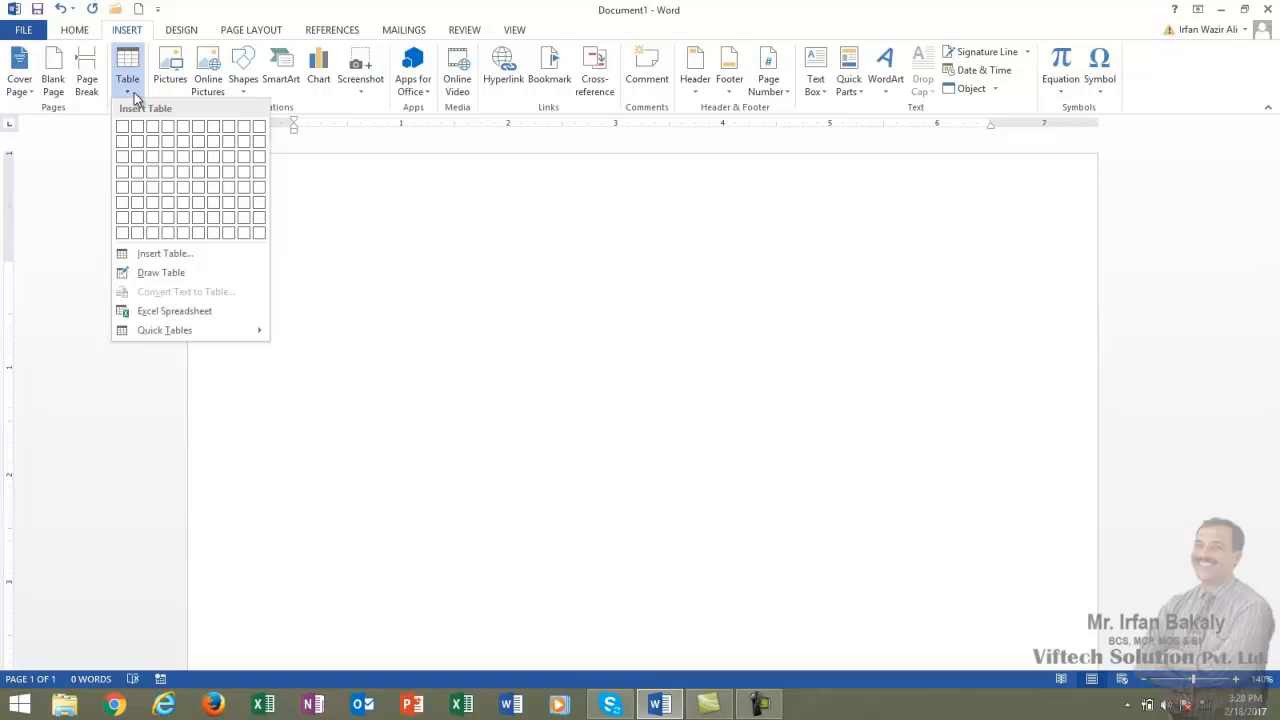
pyautogui.moveTo(234, 334)
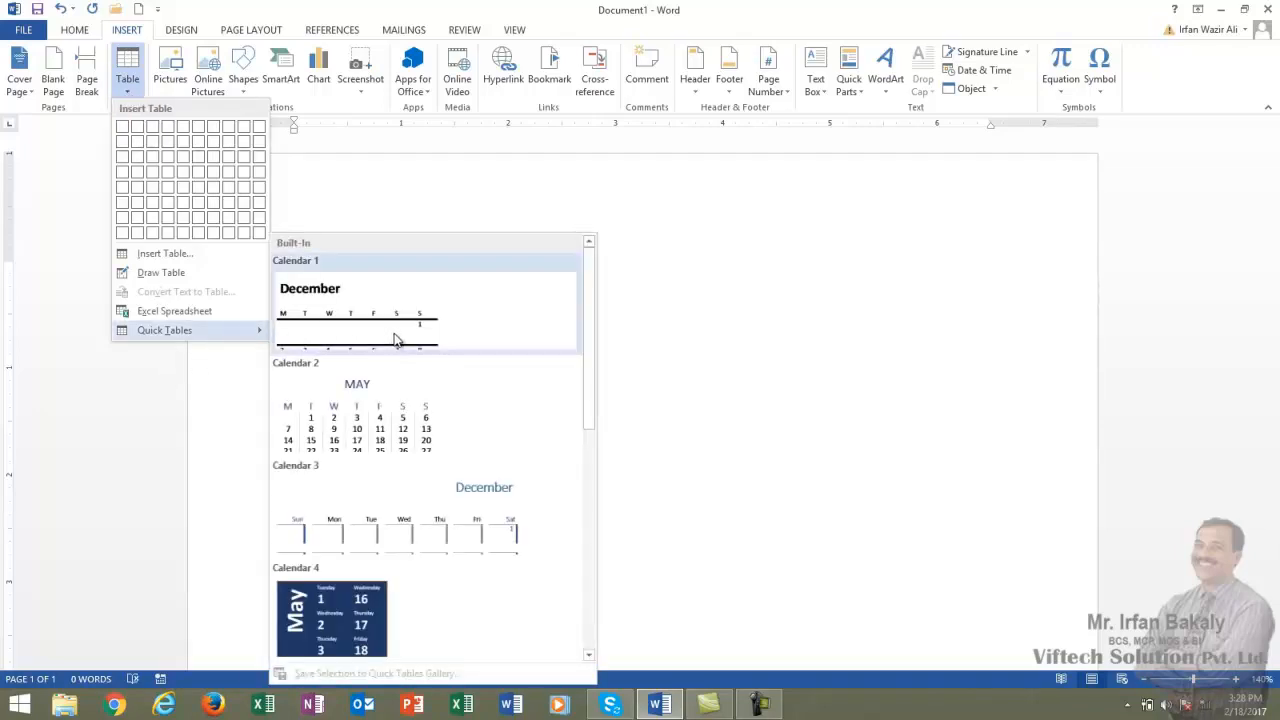
pyautogui.moveTo(588, 413); pyautogui.dragTo(590, 533)
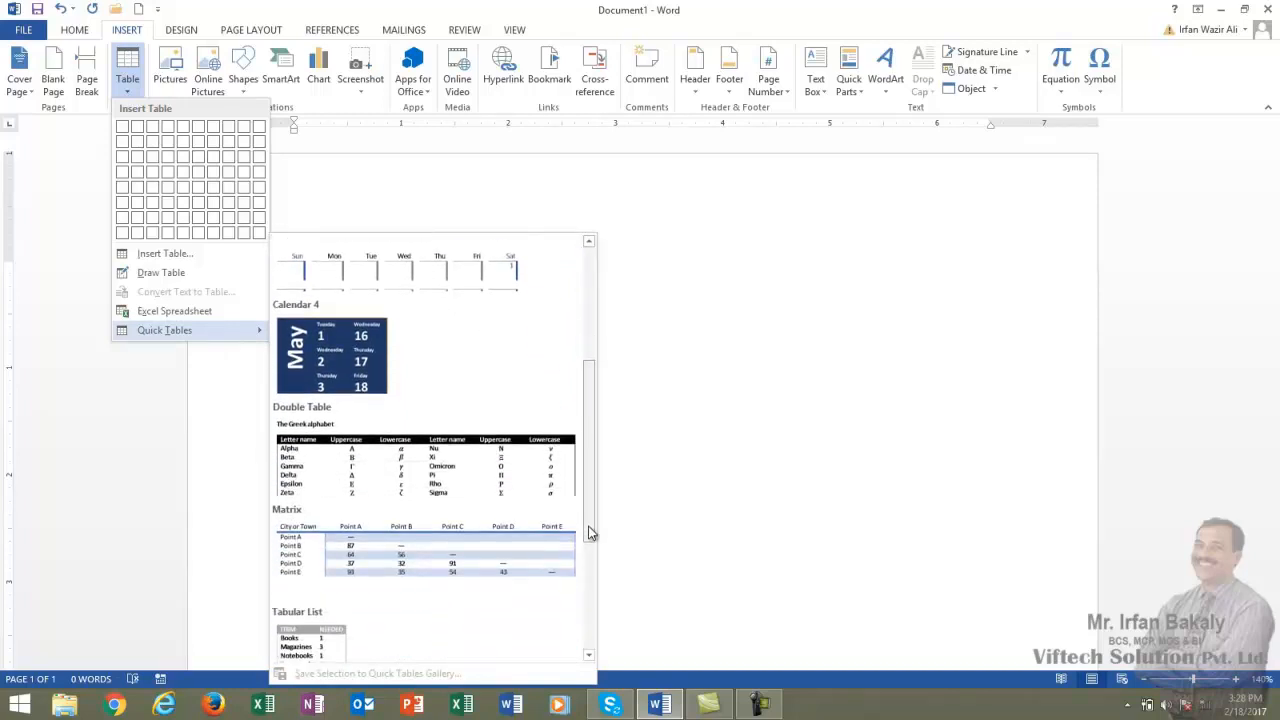
pyautogui.click(455, 473)
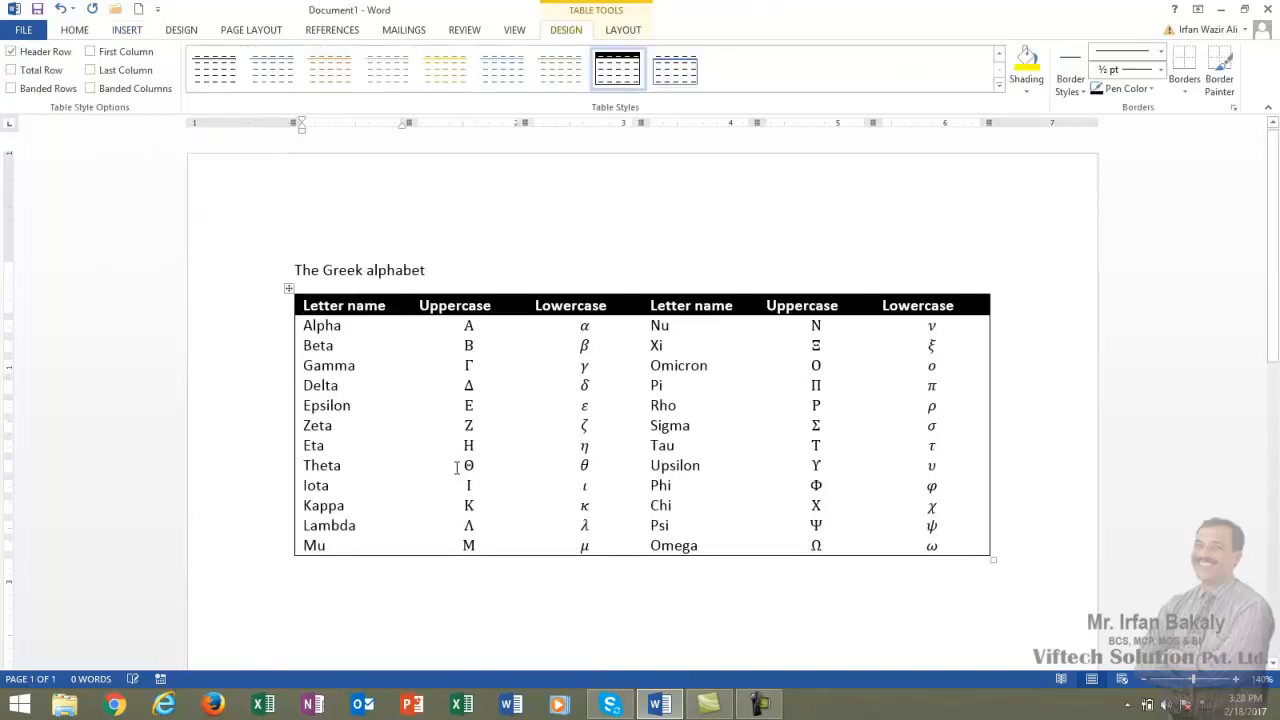